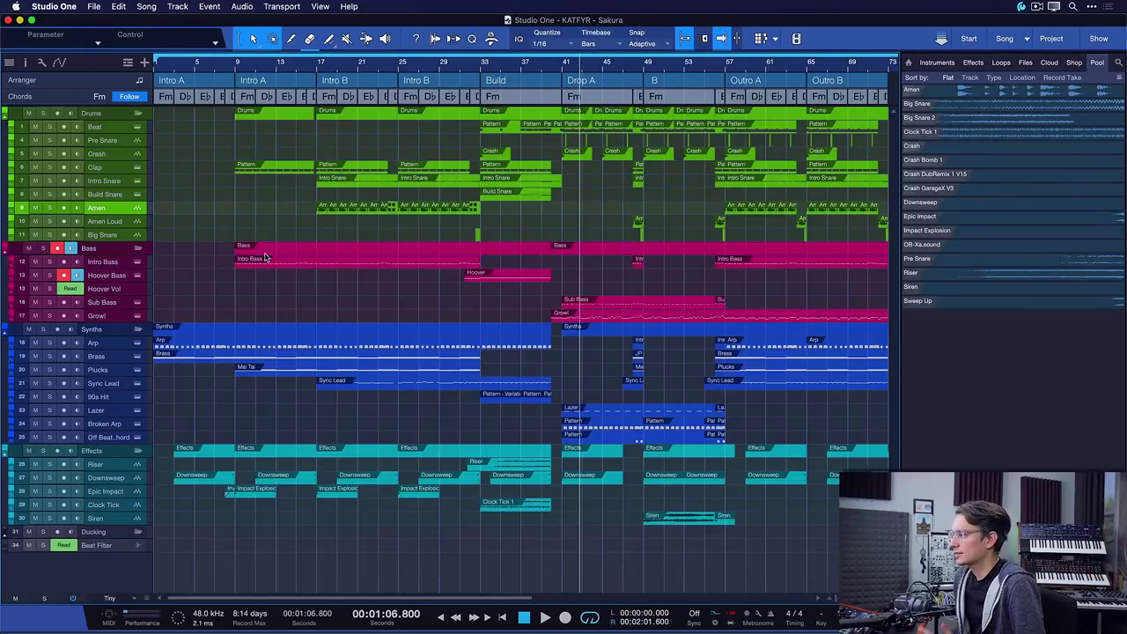
- Select and zoom onto the Amen clip, then reveal the KATFYR - Sakura song folder in Finder
{"action": "left_click", "coordinate": [94, 7]}
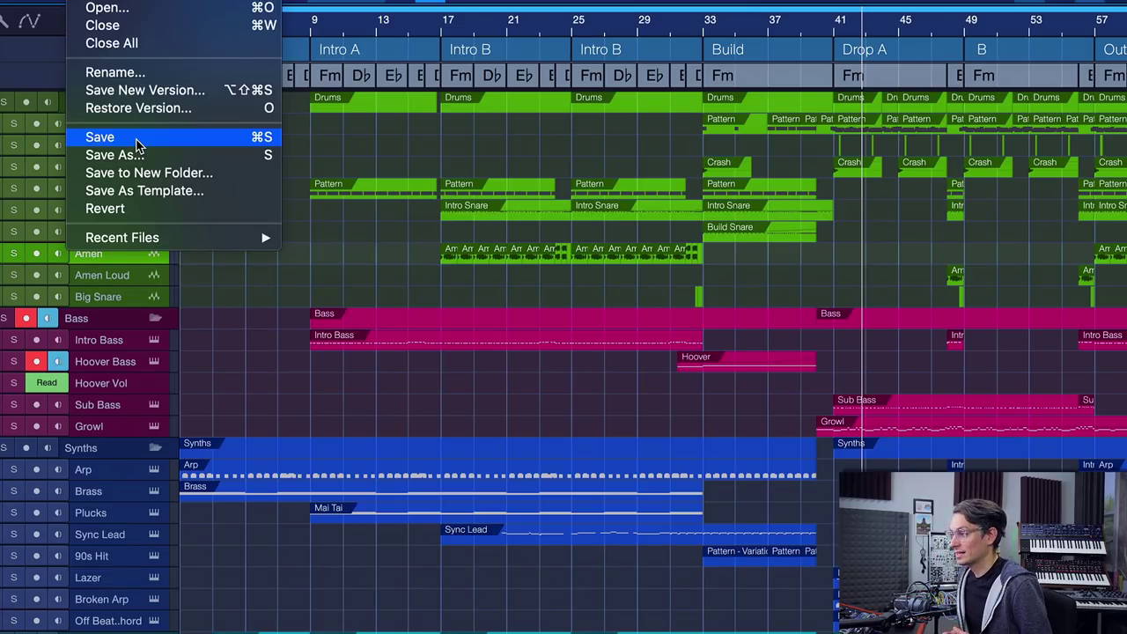
{"action": "left_click", "coordinate": [352, 251]}
{"action": "left_click_drag", "start_coordinate": [368, 258], "coordinate": [541, 256]}
{"action": "key", "text": "z"}
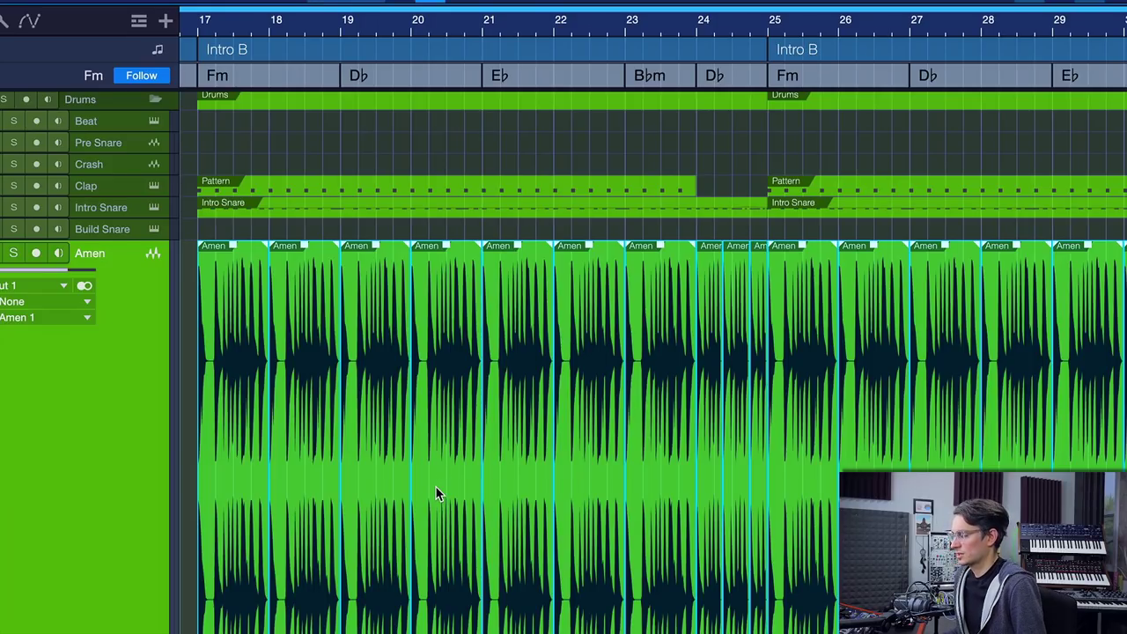
{"action": "key", "text": "super+Tab"}
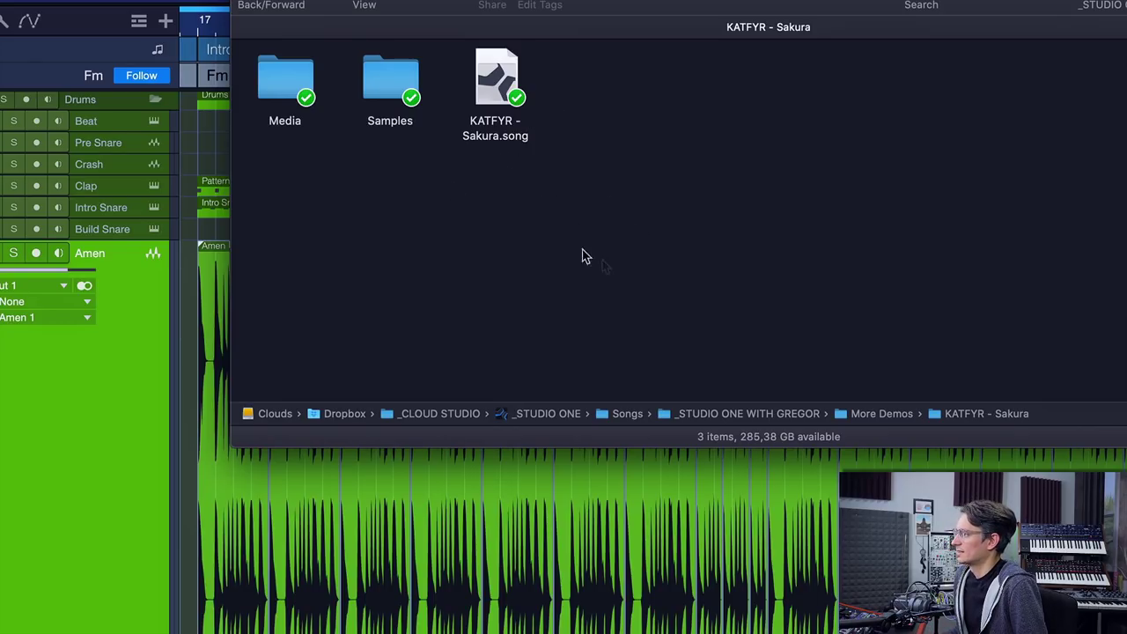
- Select the folder's three items, then just KATFYR - Sakura.song, then the Media folder
{"action": "left_click_drag", "start_coordinate": [639, 272], "coordinate": [244, 55]}
{"action": "left_click", "coordinate": [428, 221]}
{"action": "left_click_drag", "start_coordinate": [600, 150], "coordinate": [447, 70]}
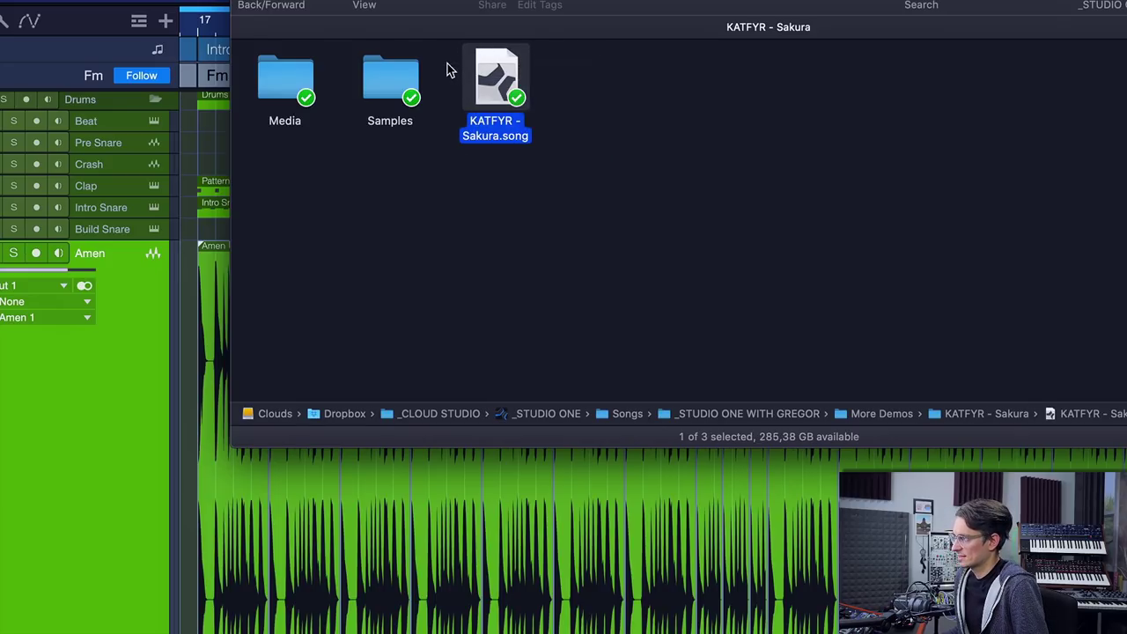
{"action": "left_click", "coordinate": [445, 203]}
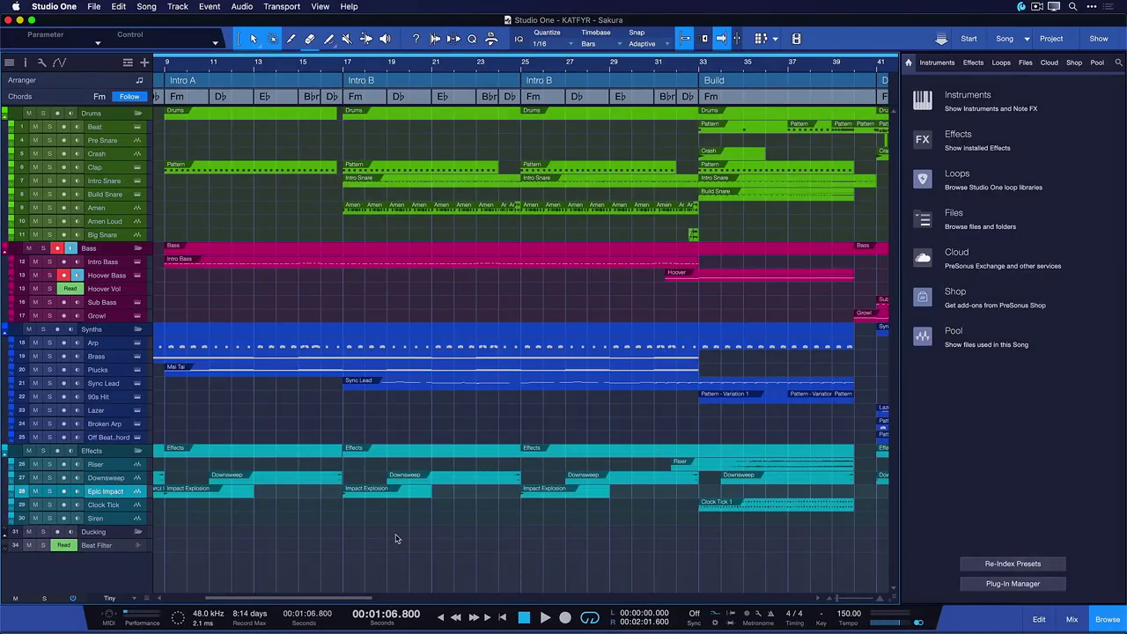
- From the Pool's context menu, run Copy External Files for the six outside .wav files
{"action": "left_click", "coordinate": [1098, 67]}
{"action": "right_click", "coordinate": [949, 399]}
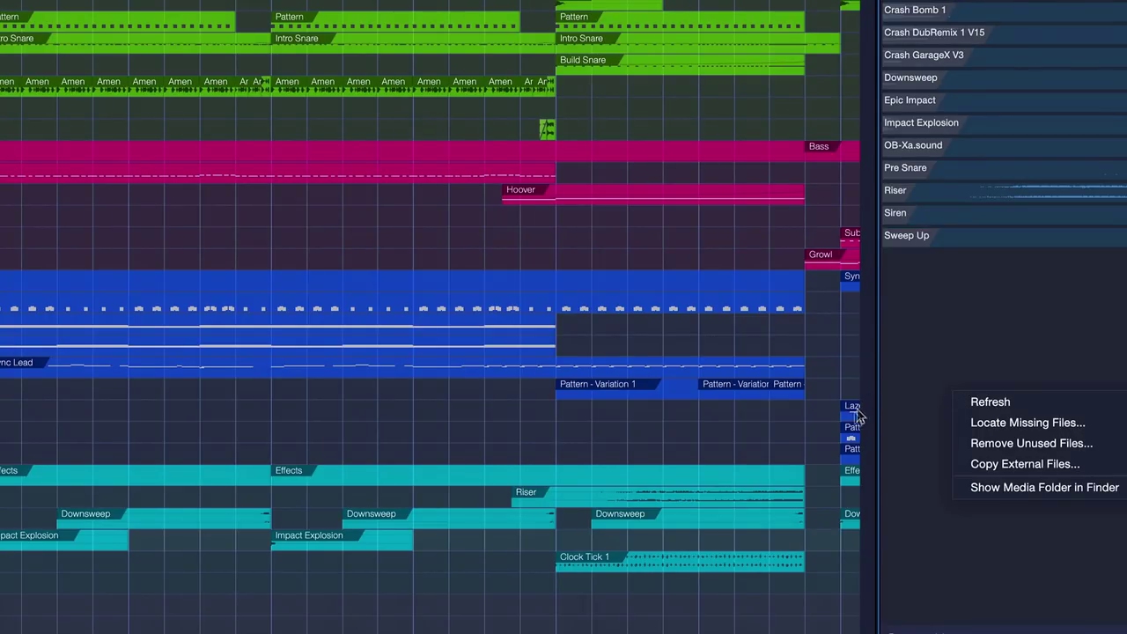
{"action": "left_click", "coordinate": [991, 472]}
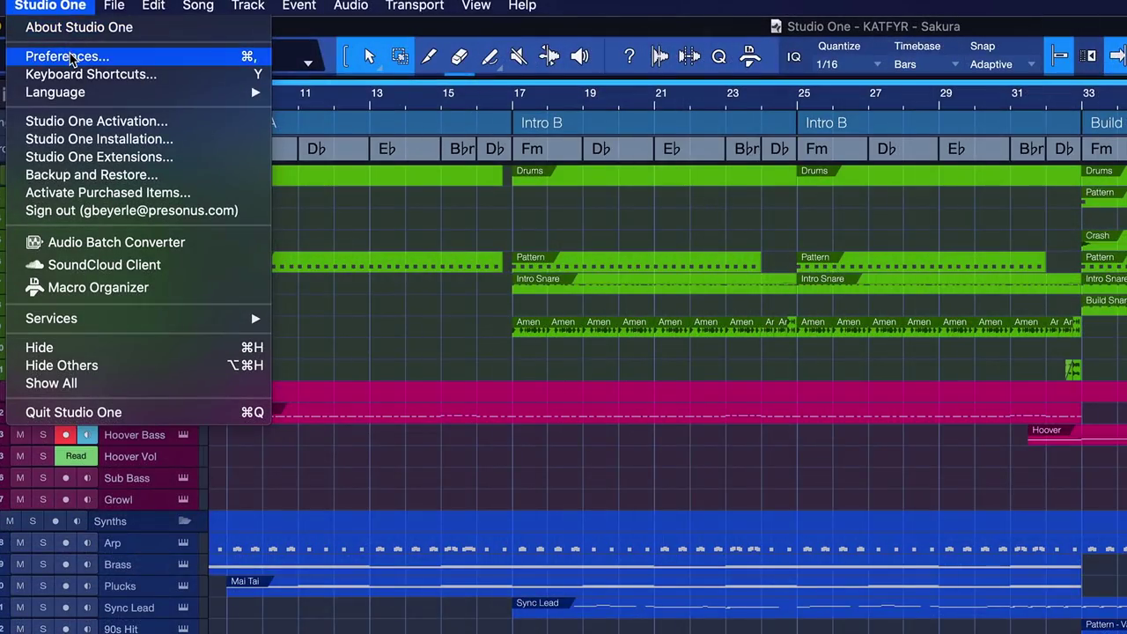
- Check the Preferences Locations page and the Locate Missing Files list of 12 missing .flac clips
{"action": "left_click", "coordinate": [71, 57]}
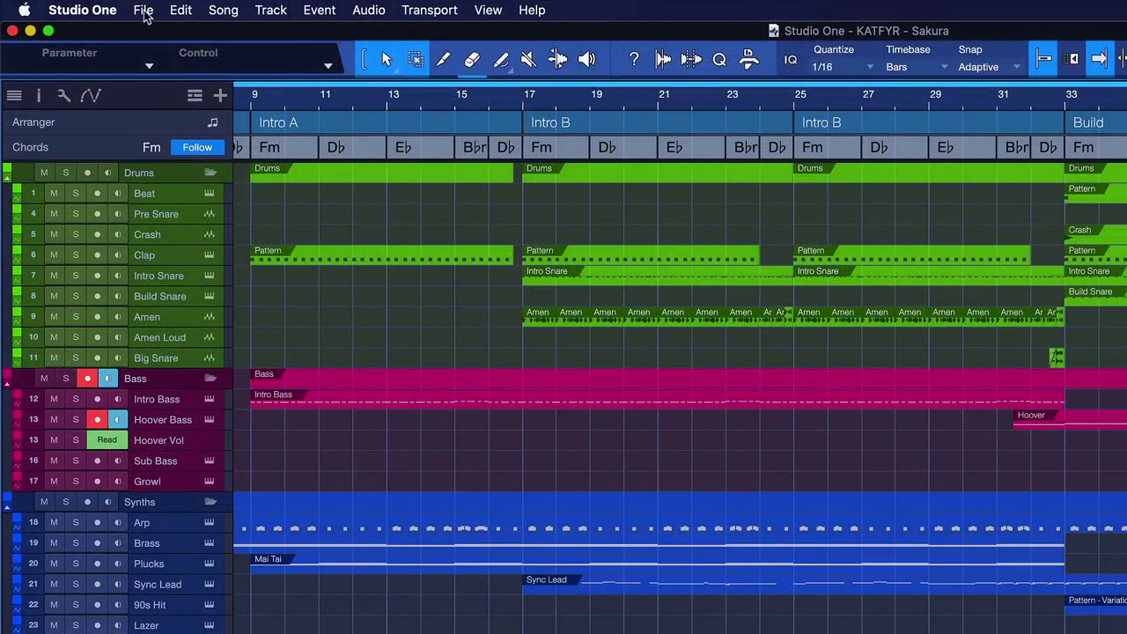
{"action": "left_click", "coordinate": [143, 10]}
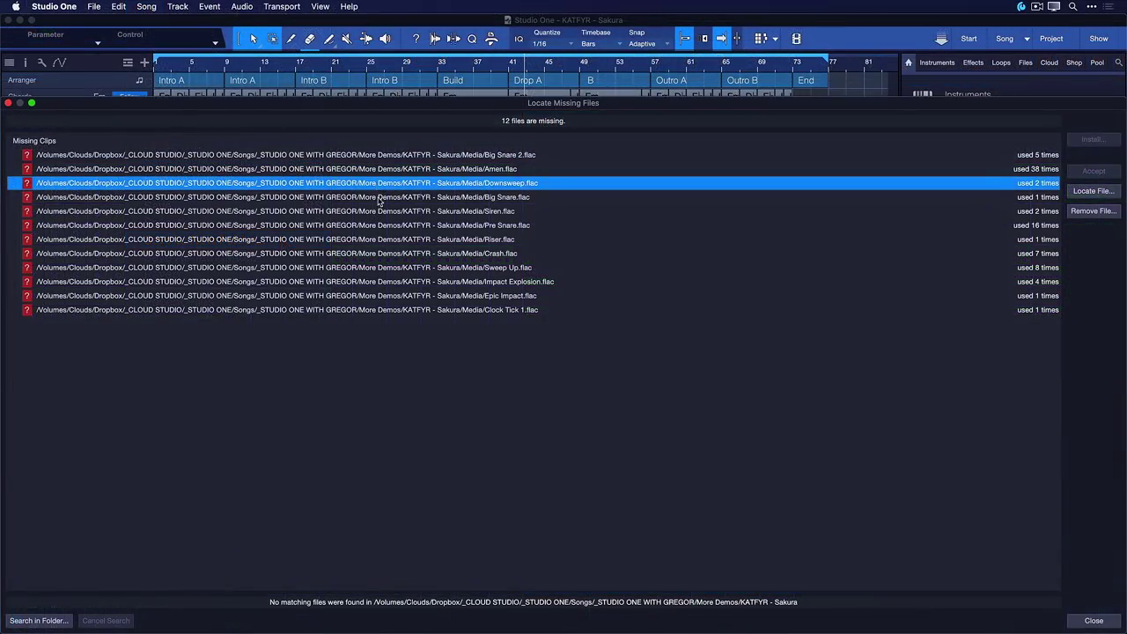
{"action": "key", "text": "Down"}
{"action": "key", "text": "Down"}
{"action": "key", "text": "Down"}
{"action": "key", "text": "Down"}
{"action": "key", "text": "Down"}
{"action": "key", "text": "Down"}
{"action": "key", "text": "Down"}
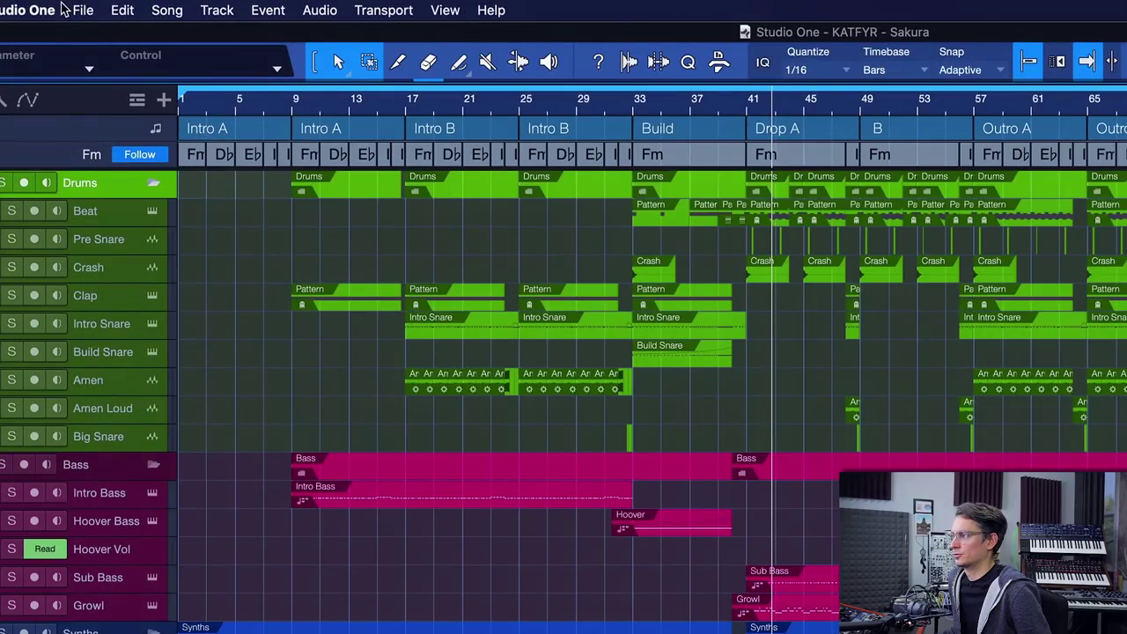
- Use Save to New Folder with the Desktop as location and DEMO SONG as the name
{"action": "left_click", "coordinate": [93, 6]}
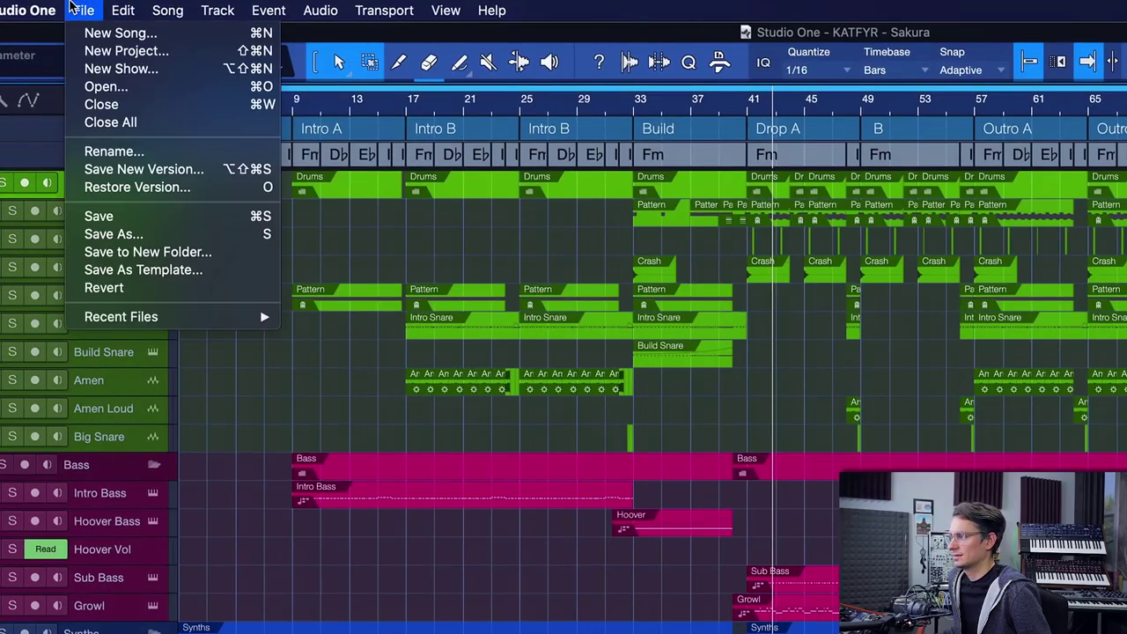
{"action": "left_click", "coordinate": [174, 252]}
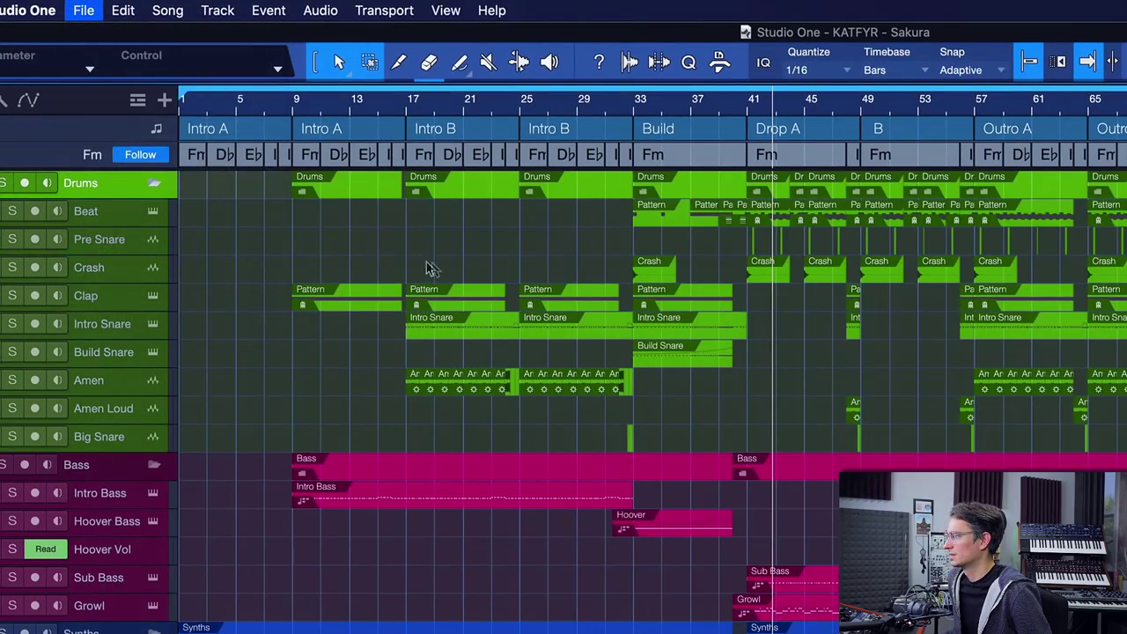
{"action": "left_click", "coordinate": [365, 282]}
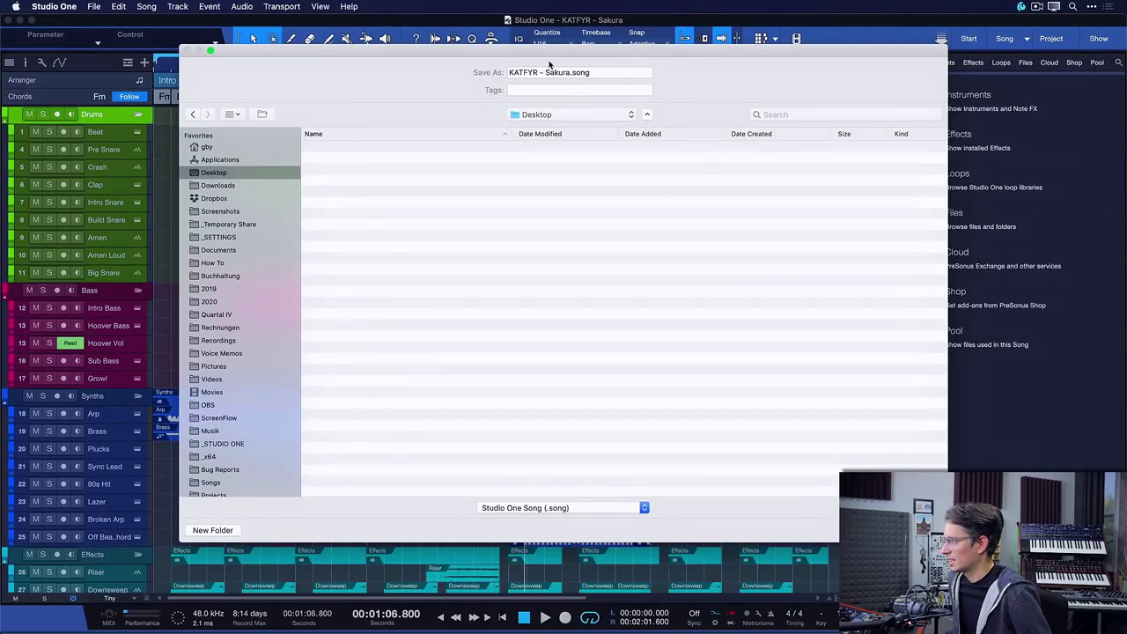
{"action": "left_click", "coordinate": [568, 72]}
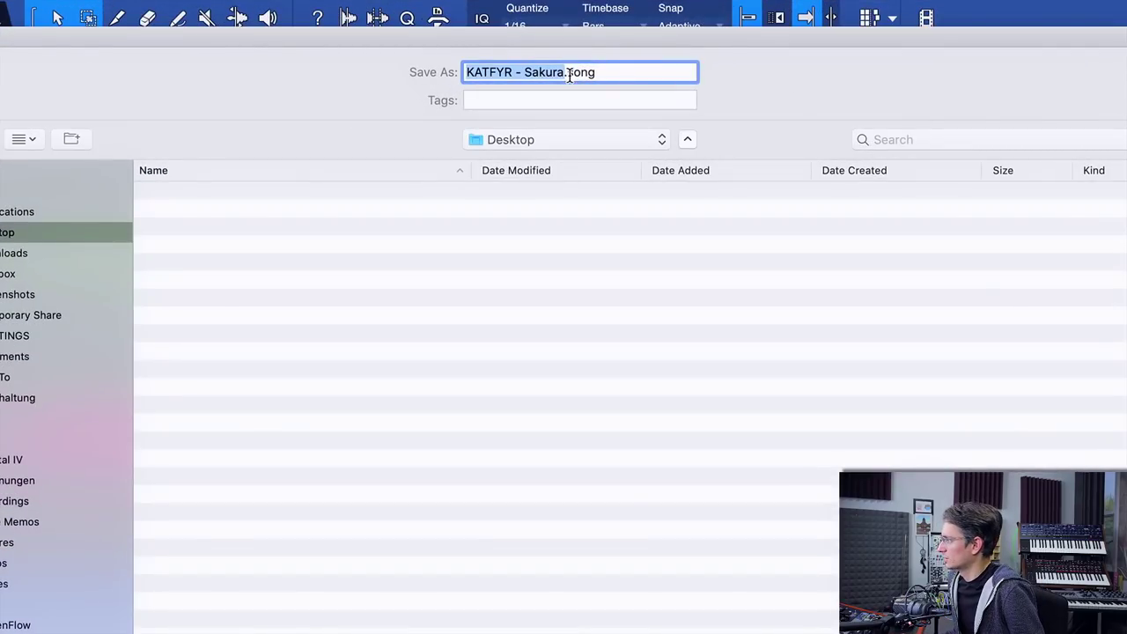
{"action": "left_click_drag", "start_coordinate": [602, 74], "coordinate": [397, 71]}
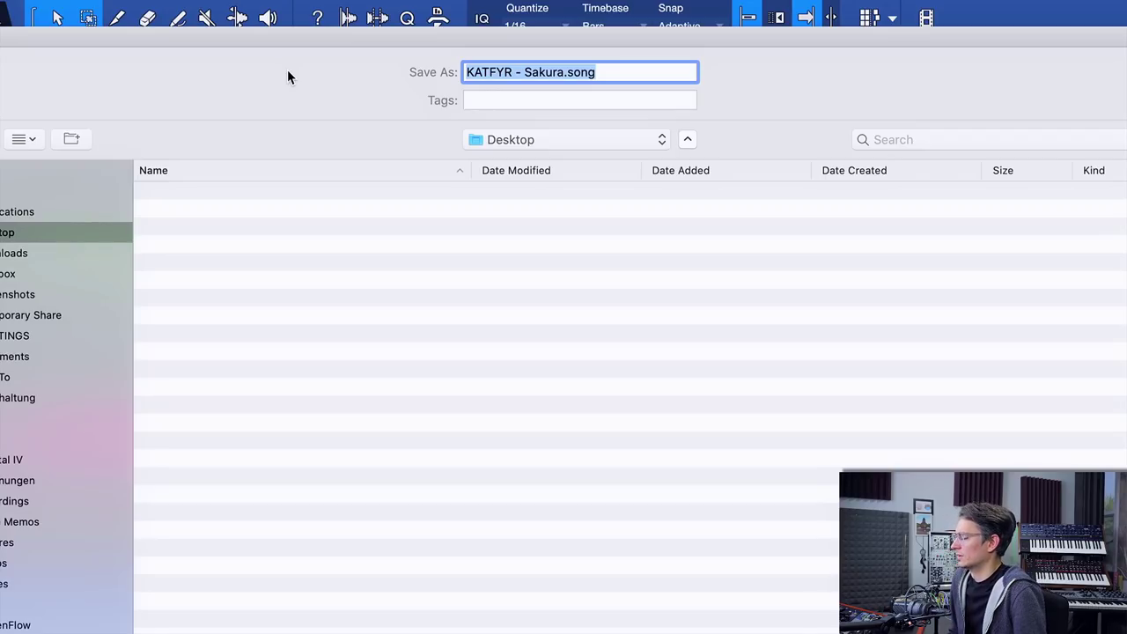
{"action": "type", "text": "DEMO SONG"}
{"action": "key", "text": "Return"}
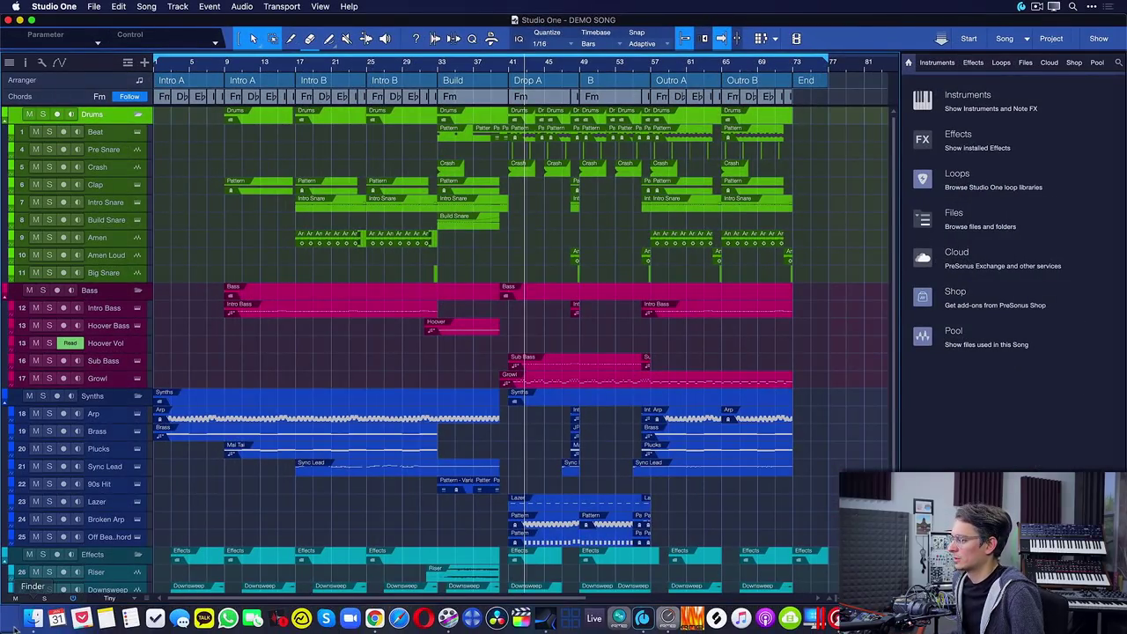
- Open the Desktop's DEMO SONG folder and select DEMO SONG.song, Media and Samples
{"action": "left_click", "coordinate": [174, 616]}
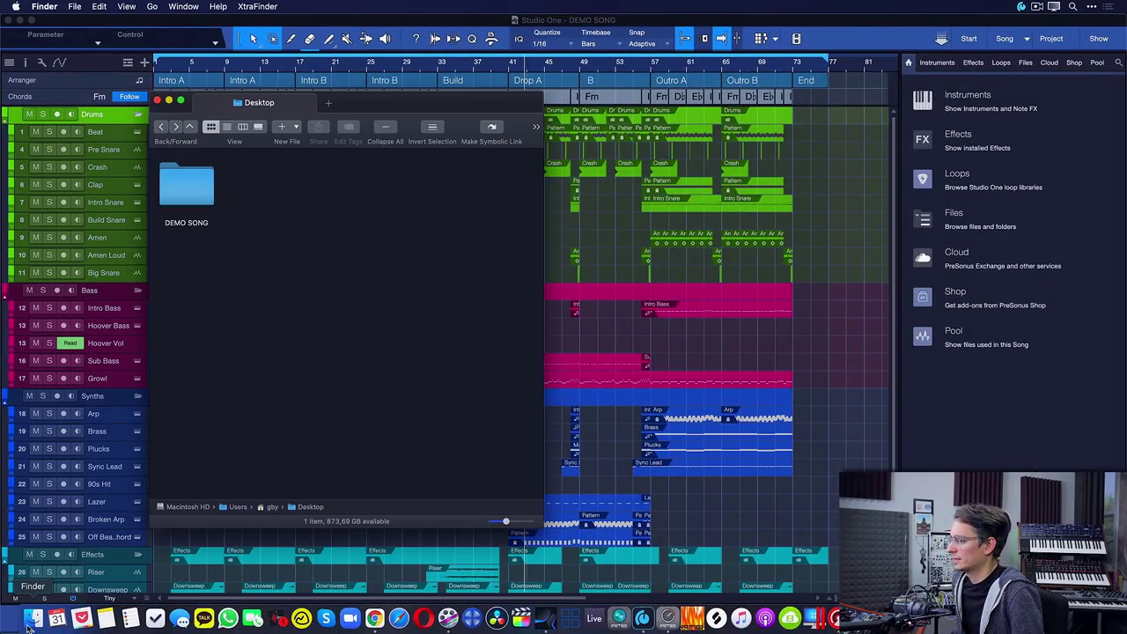
{"action": "double_click", "coordinate": [200, 190]}
{"action": "left_click_drag", "start_coordinate": [490, 266], "coordinate": [363, 182]}
{"action": "left_click_drag", "start_coordinate": [336, 262], "coordinate": [205, 291]}
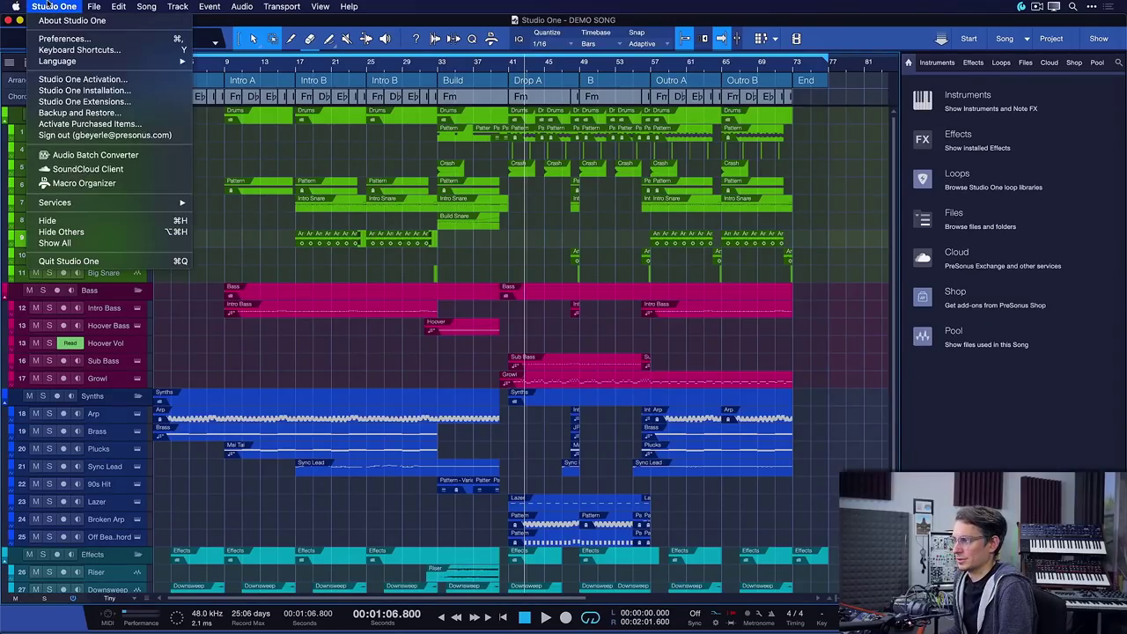
{"action": "left_click", "coordinate": [68, 40]}
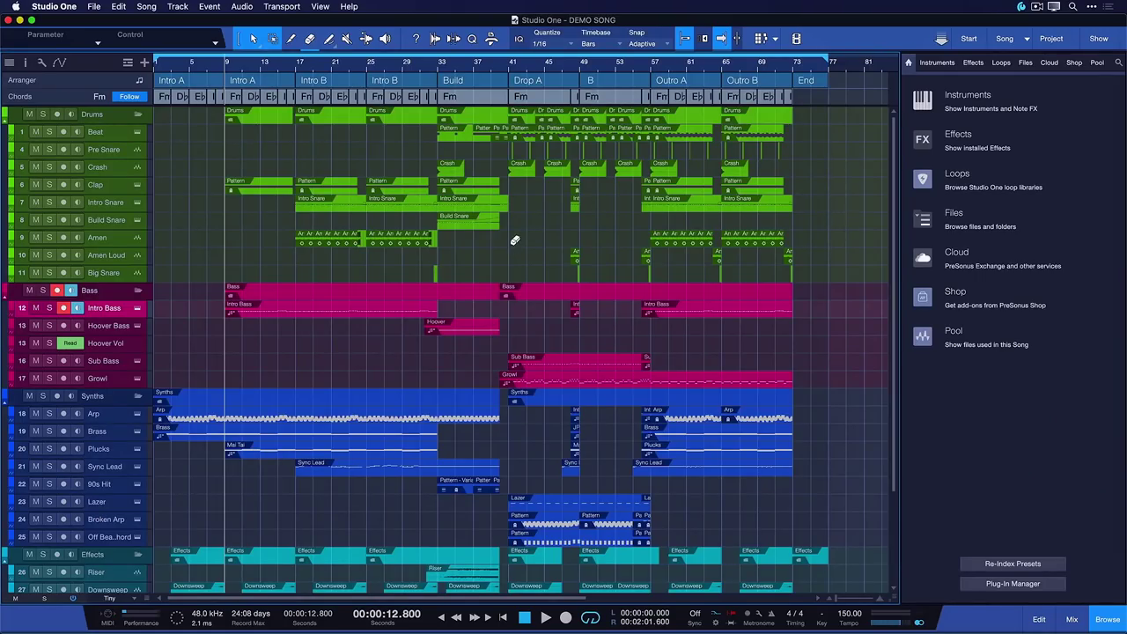
- Select DEMO SONG.song in the Finder DEMO SONG folder, then bring Studio One forward
{"action": "key", "text": "super+Tab"}
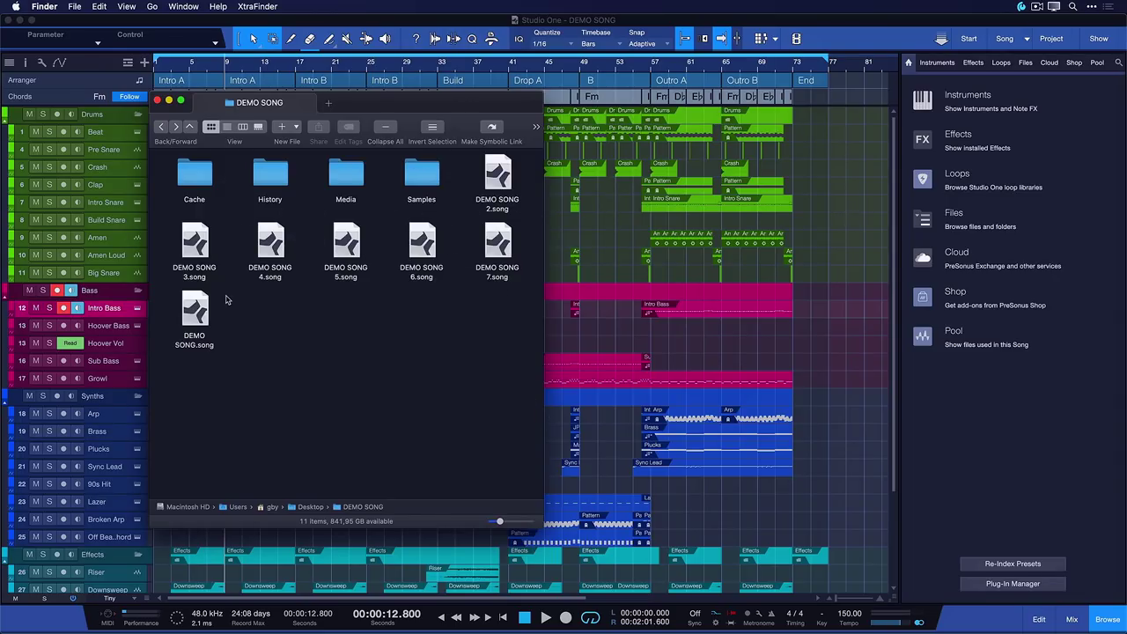
{"action": "key", "text": "super+Tab"}
{"action": "left_click", "coordinate": [93, 6]}
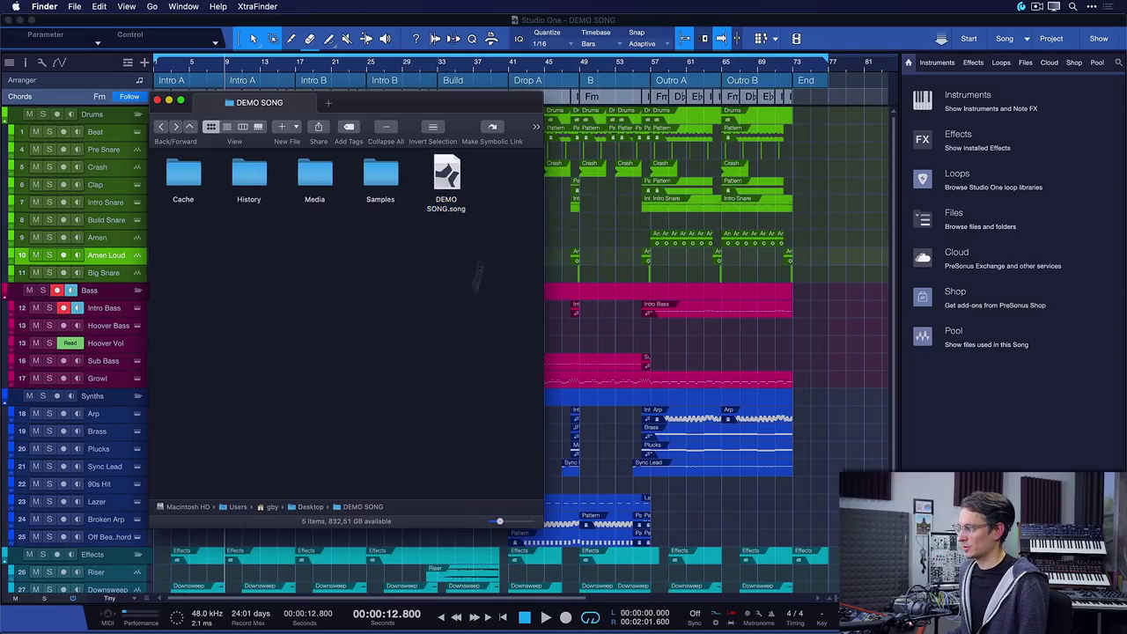
{"action": "left_click", "coordinate": [421, 156]}
{"action": "left_click_drag", "start_coordinate": [421, 156], "coordinate": [423, 158]}
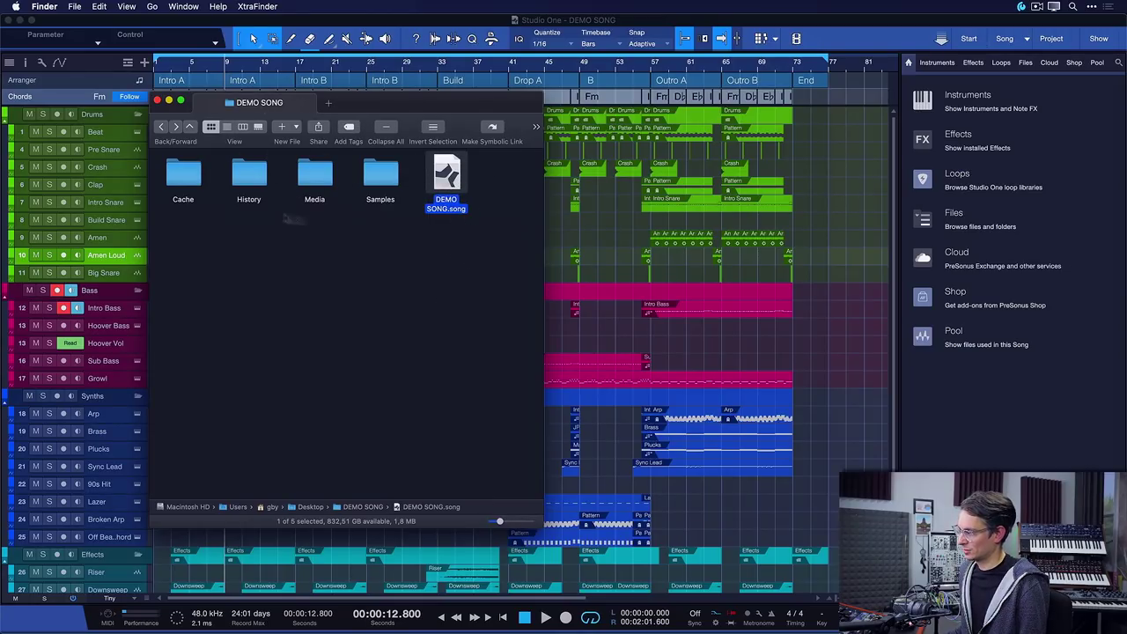
{"action": "left_click", "coordinate": [573, 235]}
{"action": "left_click", "coordinate": [94, 6]}
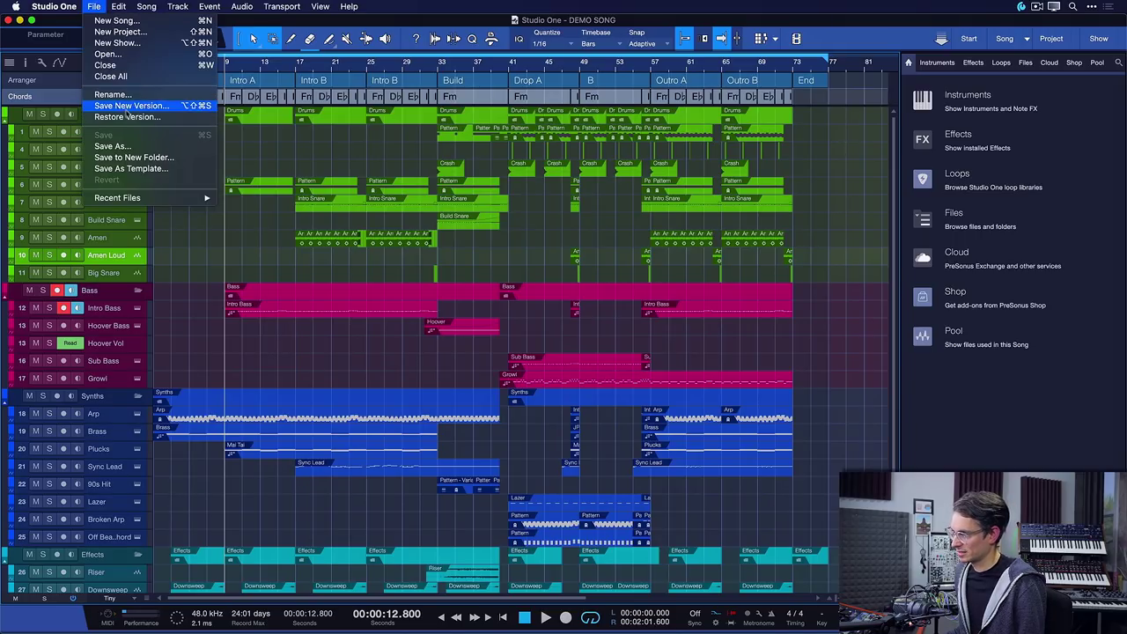
- Open Restore Version and widen Description to read the Radio Edit and snare-louder entries
{"action": "left_click", "coordinate": [123, 116]}
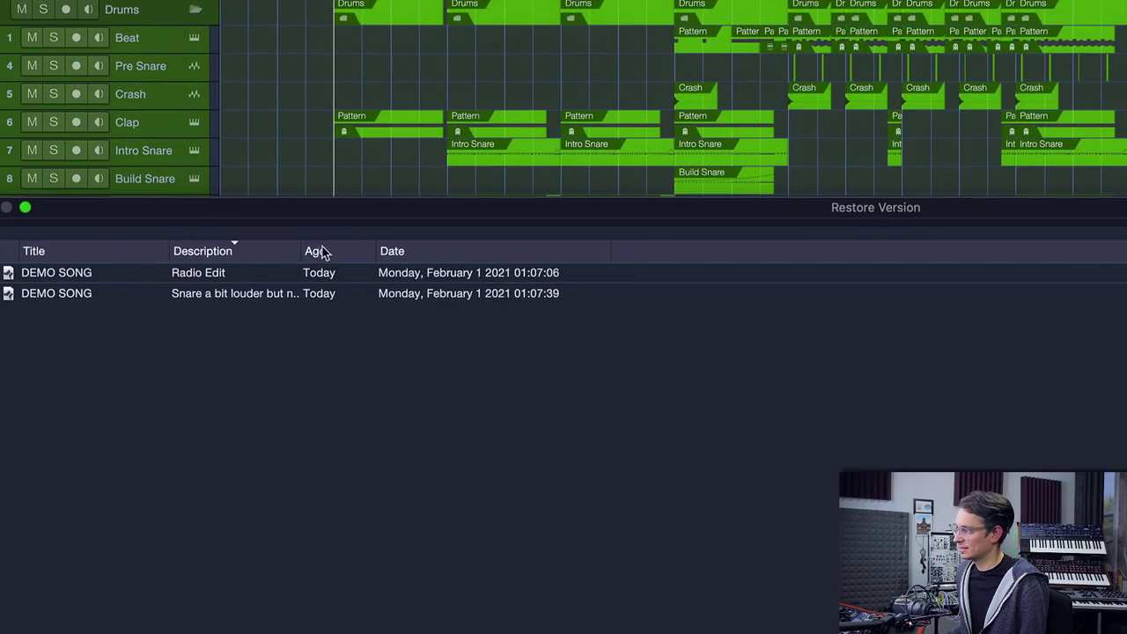
{"action": "left_click_drag", "start_coordinate": [299, 252], "coordinate": [578, 252]}
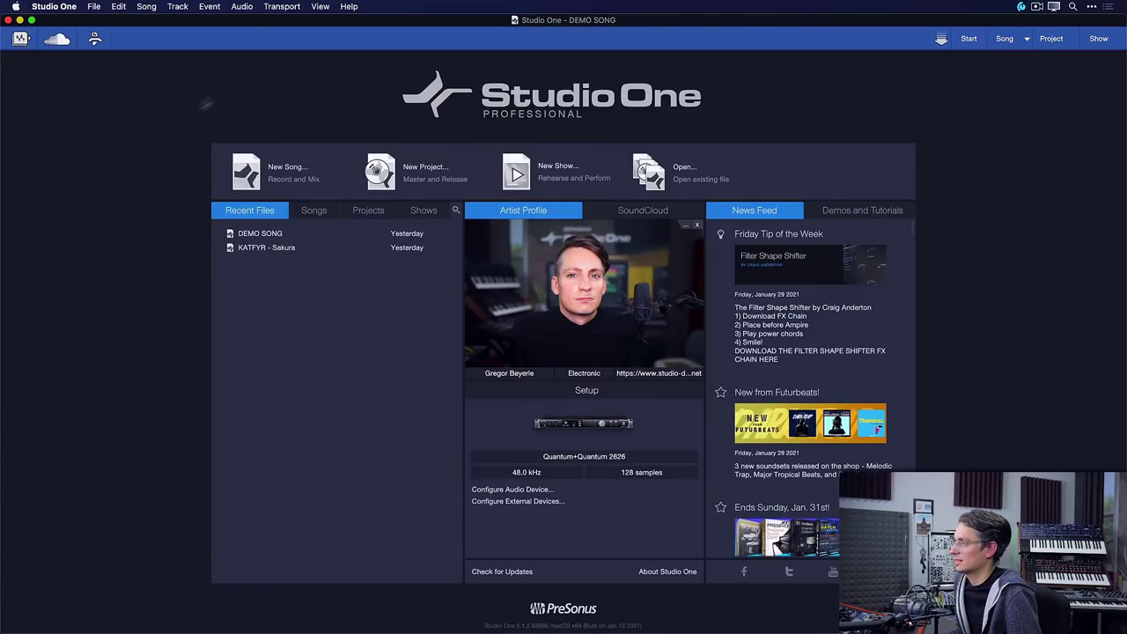
- Open an earlier saved version of DEMO SONG from its Recent Files context menu
{"action": "right_click", "coordinate": [249, 232]}
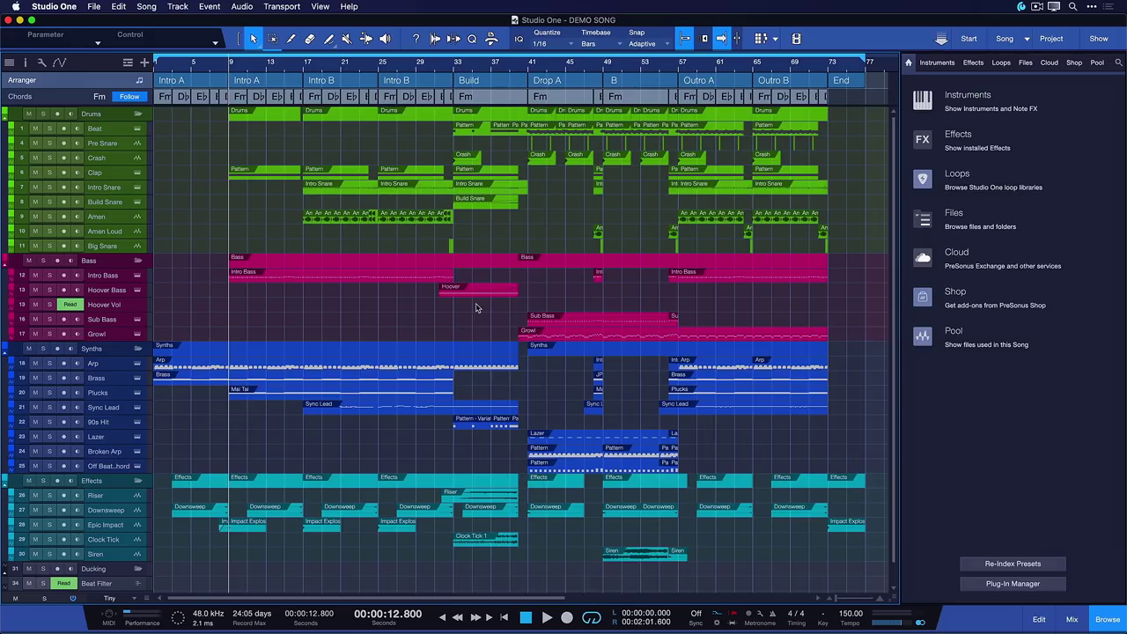
- Play the song briefly, then change the transport Tempo from 150 to 75 BPM
{"action": "key", "text": "space"}
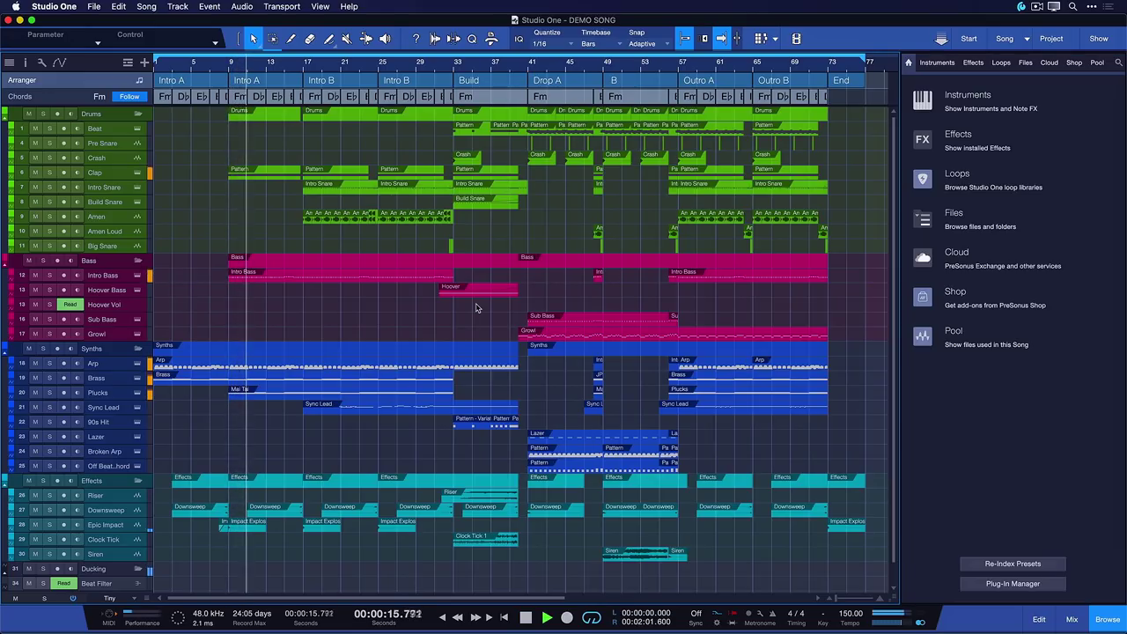
{"action": "key", "text": "space"}
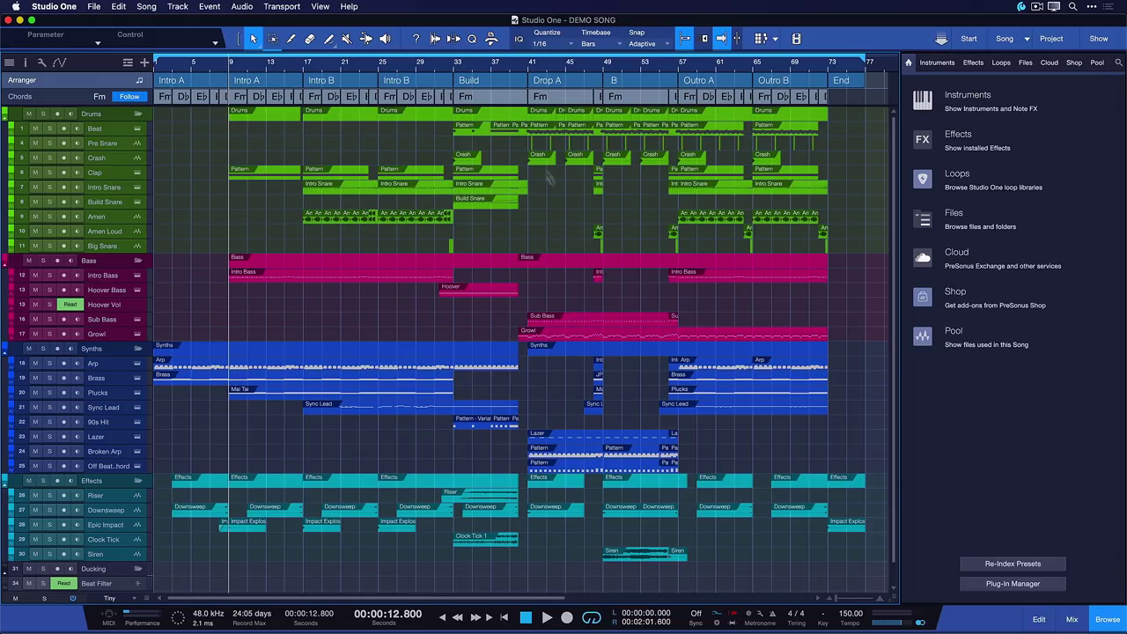
{"action": "key", "text": "w"}
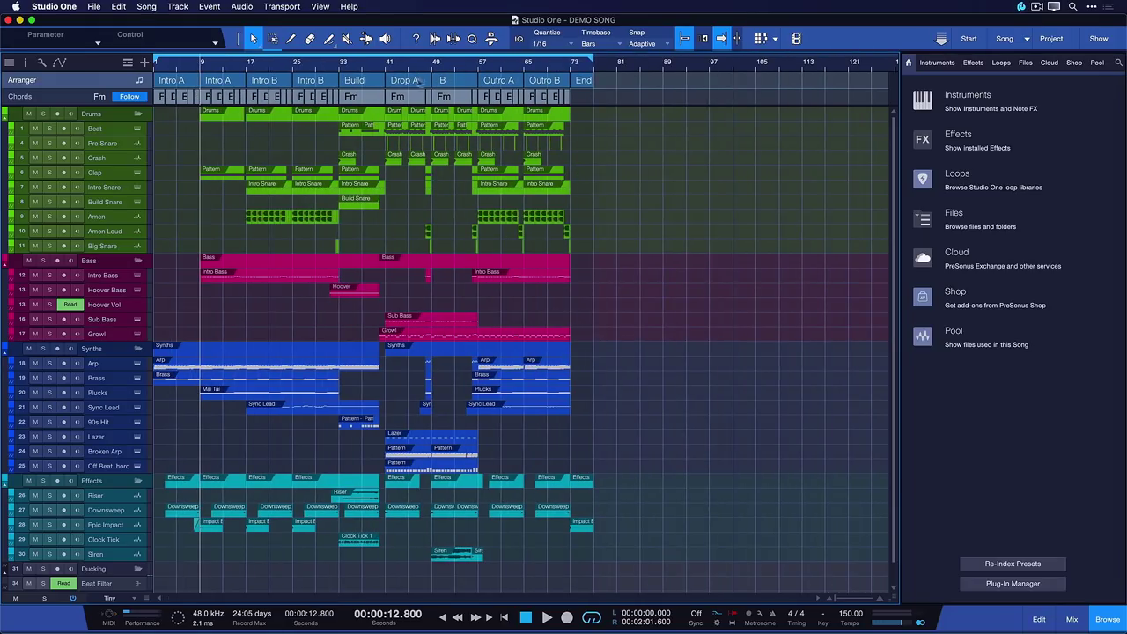
{"action": "key", "text": "Home"}
{"action": "key", "text": "e"}
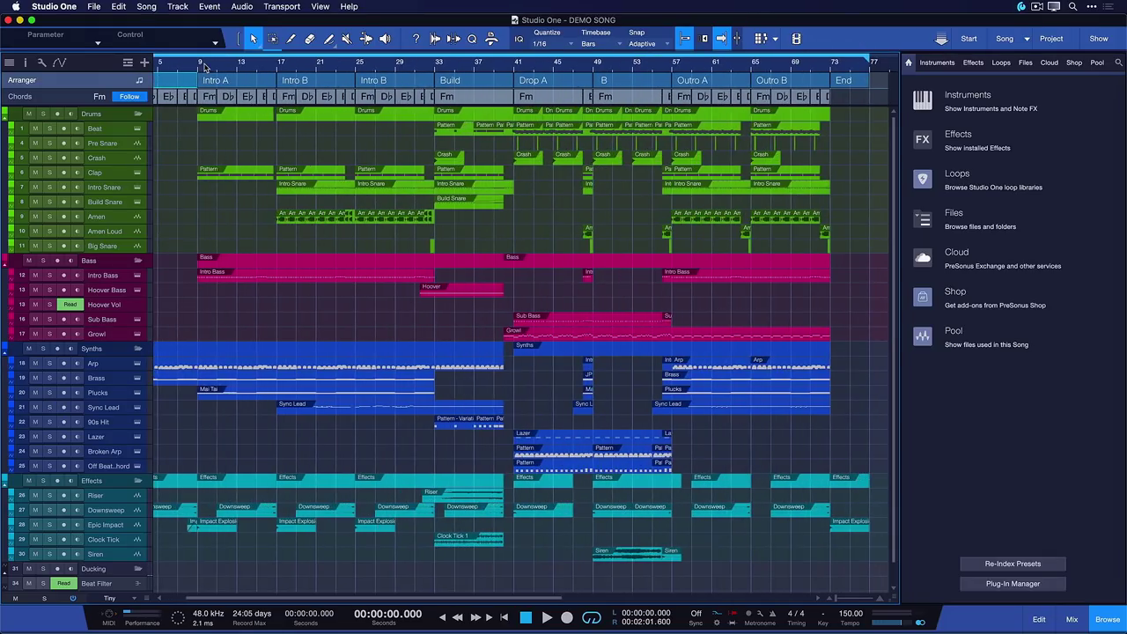
{"action": "scroll", "coordinate": [383, 148], "scroll_direction": "left", "scroll_amount": 2}
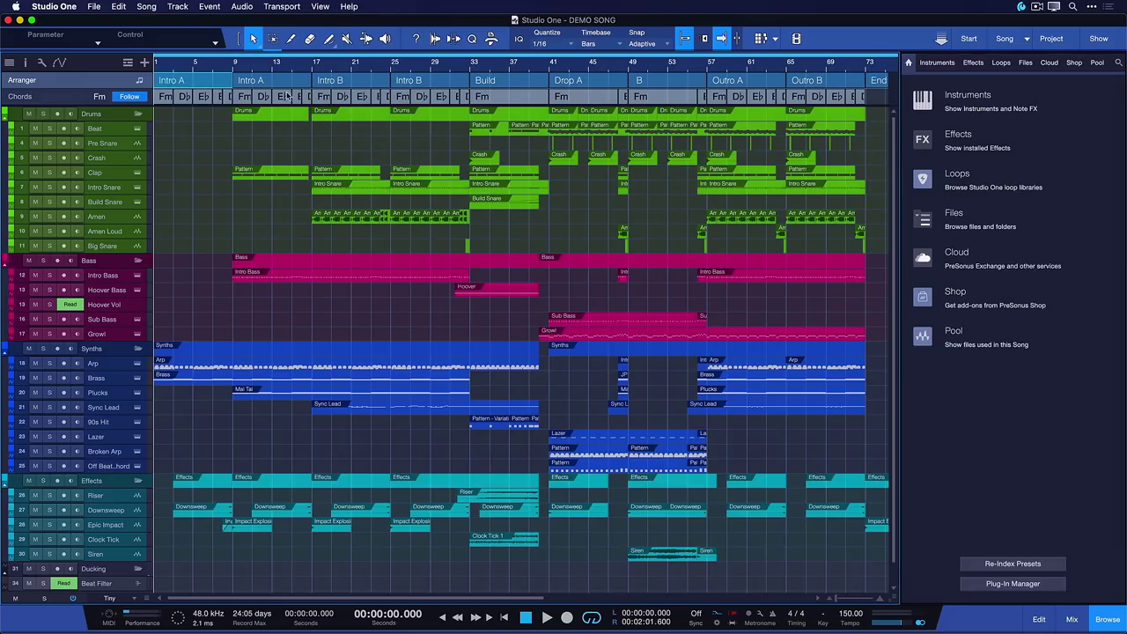
{"action": "left_click", "coordinate": [851, 613]}
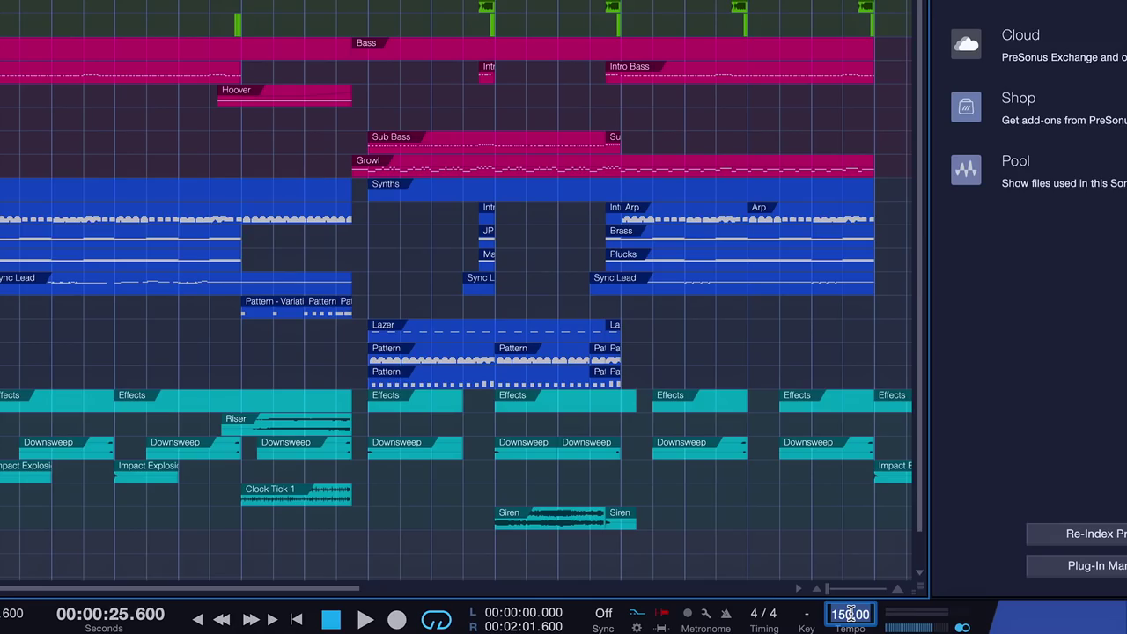
{"action": "type", "text": "75"}
{"action": "key", "text": "Return"}
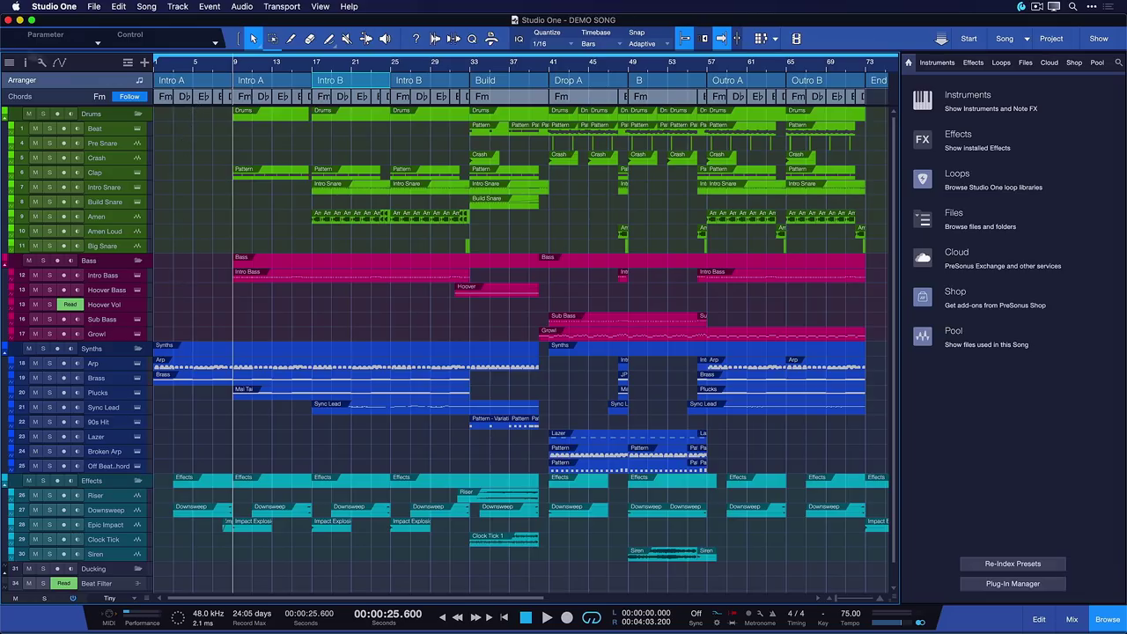
- Select and solo the Epic Impact track, briefly turning off its tempo following
{"action": "left_click", "coordinate": [23, 64]}
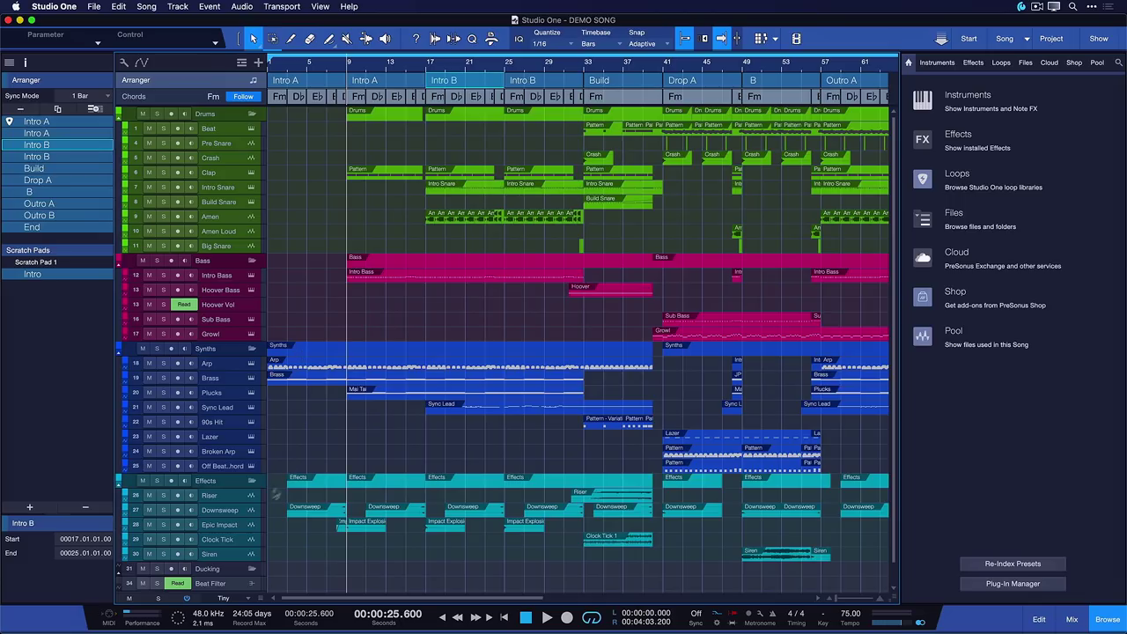
{"action": "left_click", "coordinate": [224, 521]}
{"action": "key", "text": "e"}
{"action": "key", "text": "e"}
{"action": "key", "text": "e"}
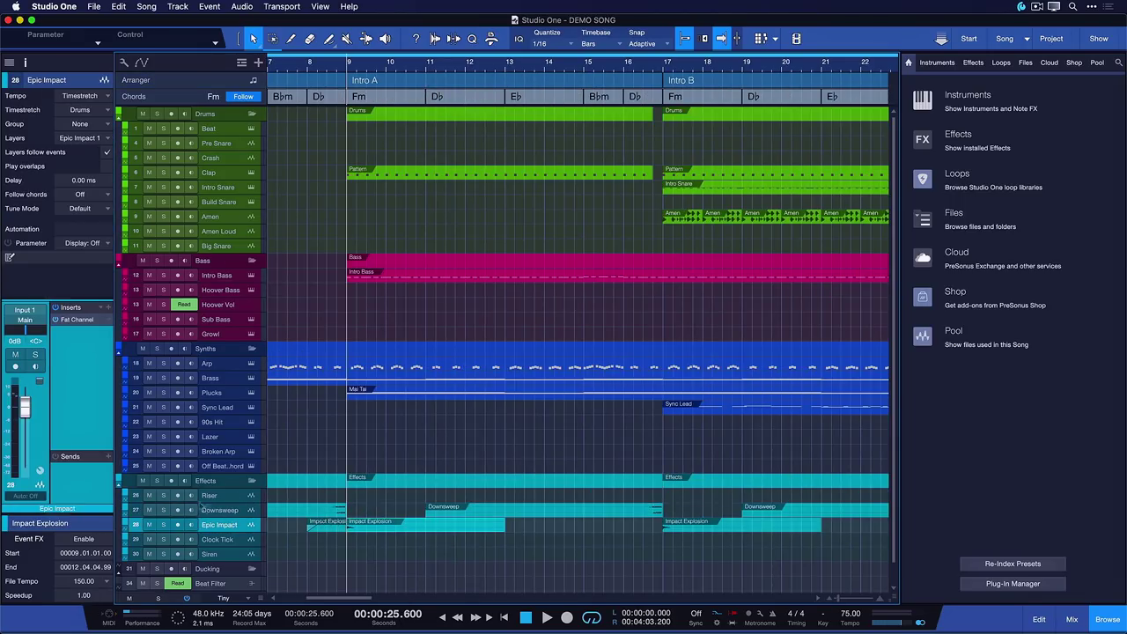
{"action": "key", "text": "w"}
{"action": "key", "text": "w"}
{"action": "key", "text": "s"}
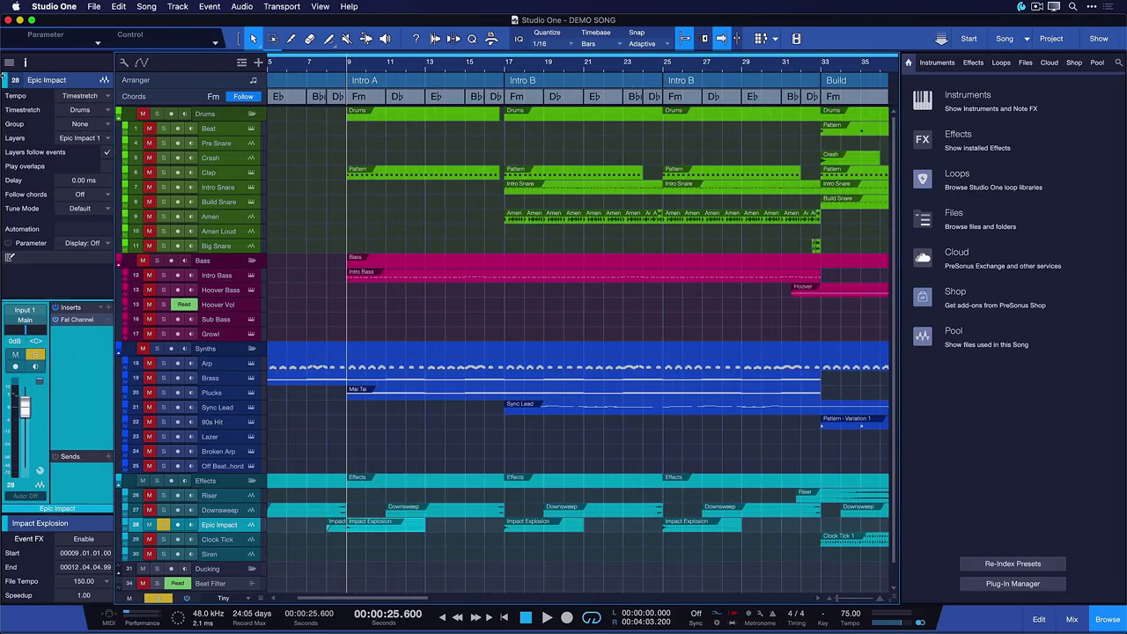
{"action": "left_click", "coordinate": [66, 95]}
{"action": "left_click", "coordinate": [86, 104]}
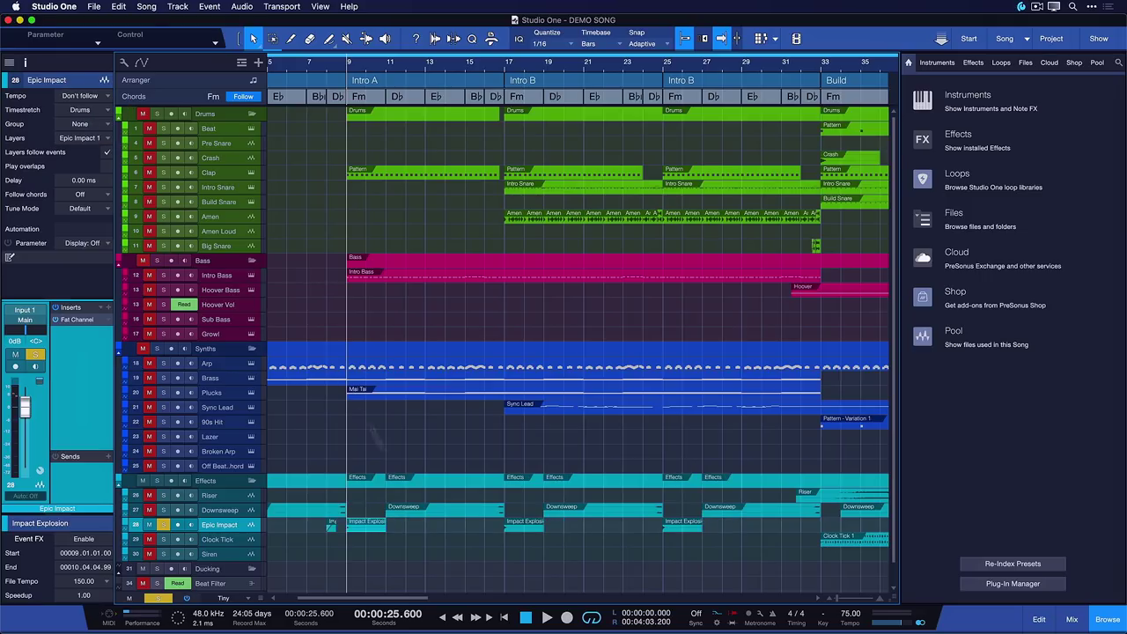
{"action": "key", "text": "e"}
{"action": "key", "text": "e"}
{"action": "key", "text": "e"}
{"action": "key", "text": "e"}
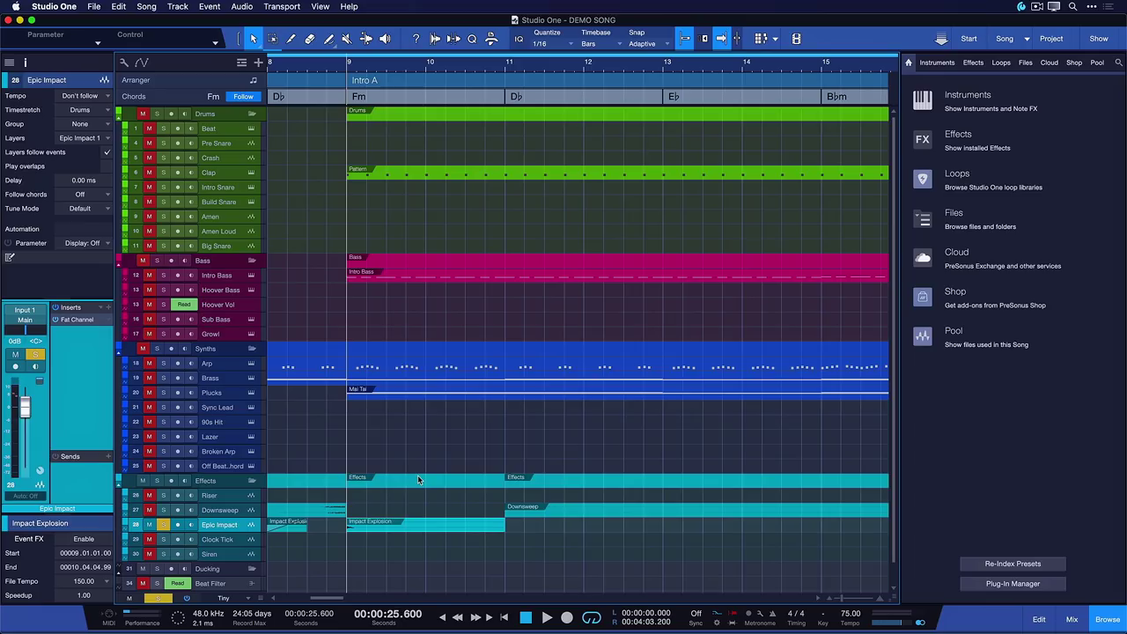
{"action": "key", "text": "w"}
{"action": "key", "text": "w"}
{"action": "key", "text": "w"}
{"action": "key", "text": "w"}
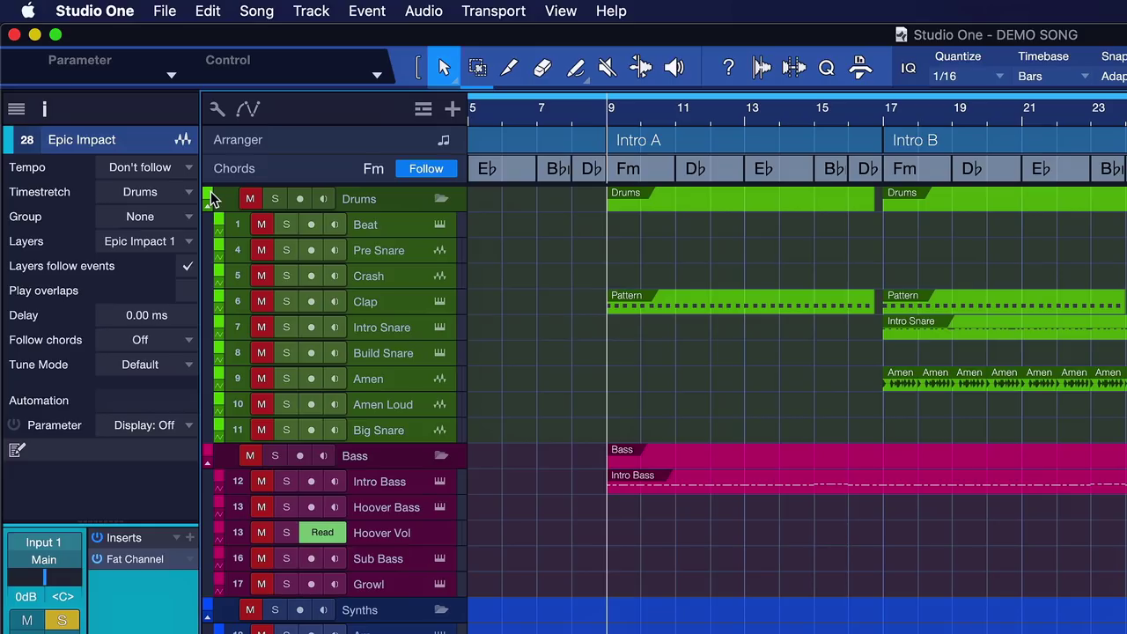
- Make Epic Impact follow the tempo again using the Tape - Resampler timestretch mode
{"action": "left_click", "coordinate": [172, 168]}
{"action": "left_click", "coordinate": [163, 235]}
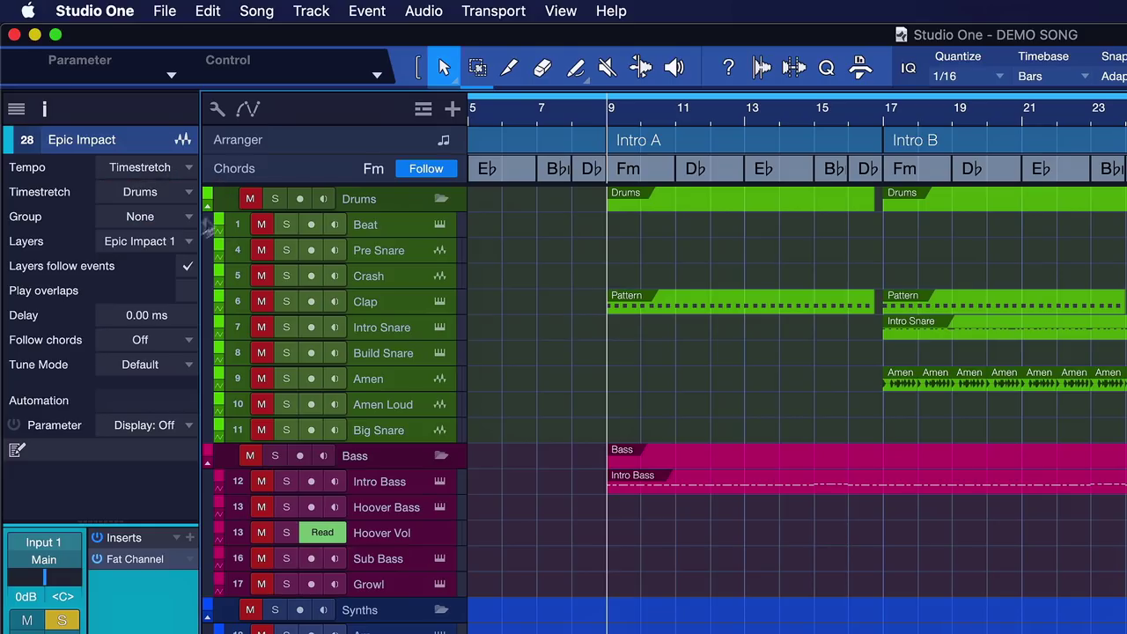
{"action": "left_click", "coordinate": [168, 193]}
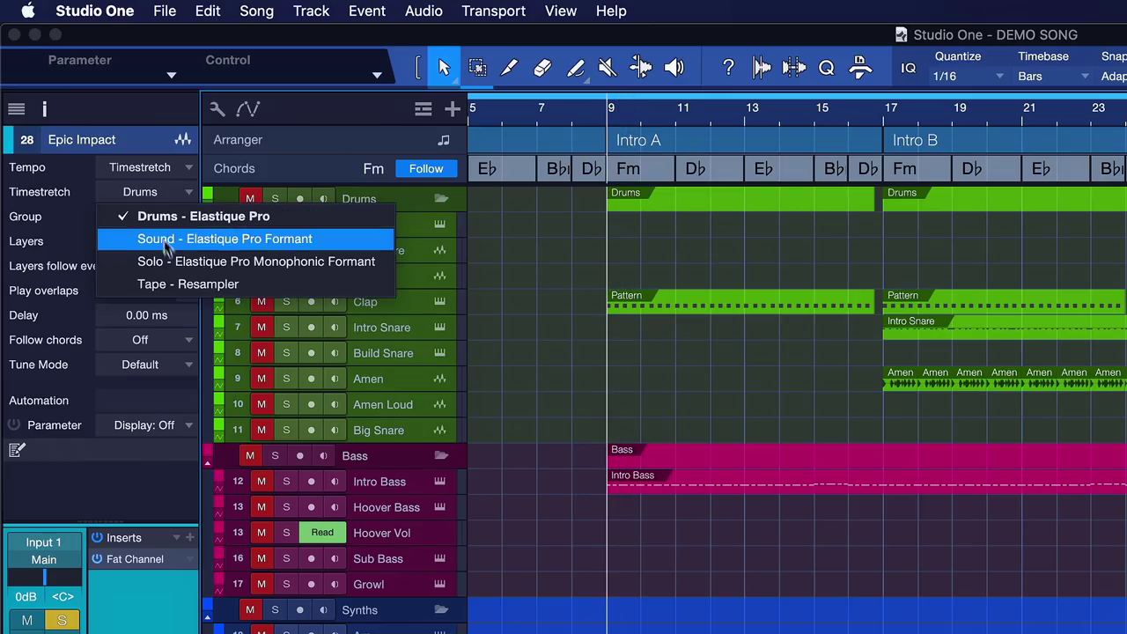
{"action": "left_click", "coordinate": [188, 283]}
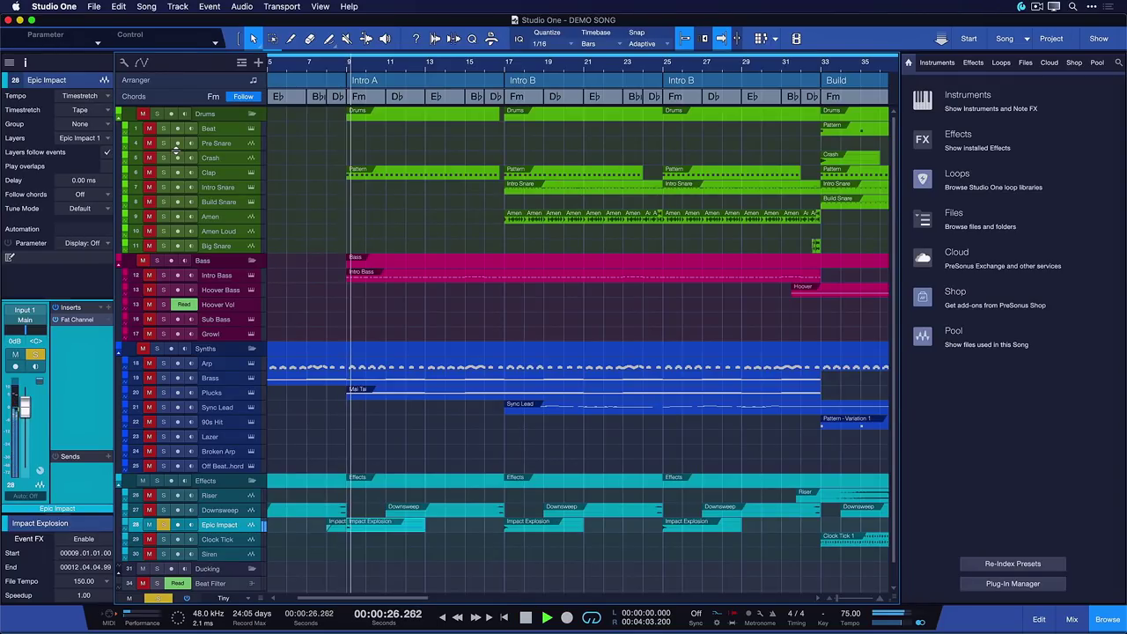
{"action": "key", "text": "space"}
- Switch the Amen track's timestretch mode from Drums to Tape and audition it from bar 17
{"action": "left_click", "coordinate": [210, 216]}
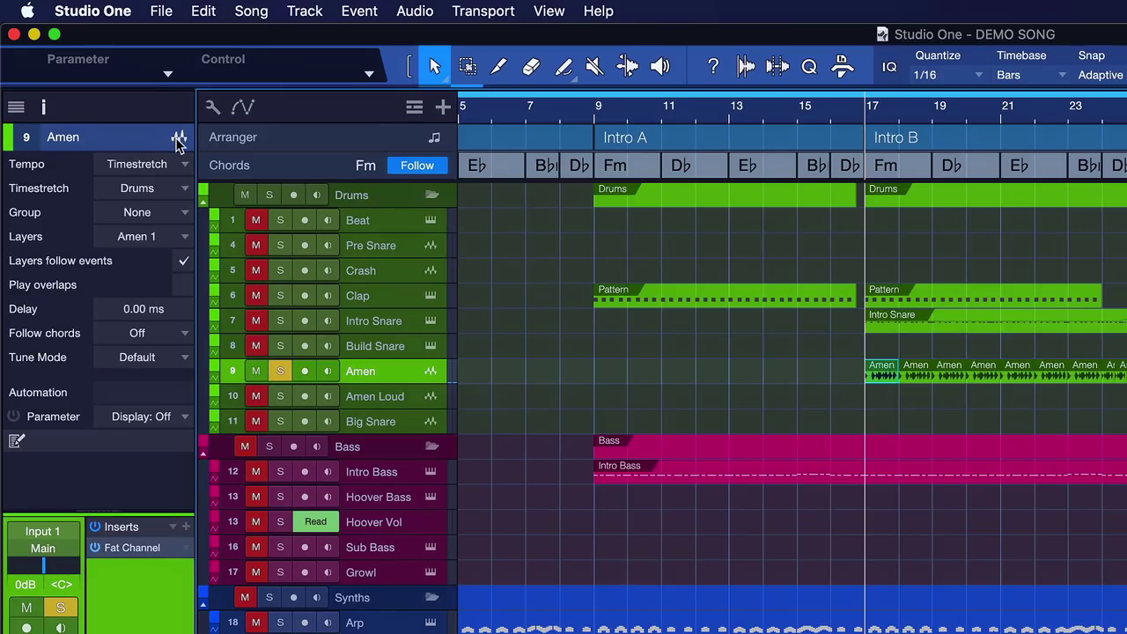
{"action": "left_click", "coordinate": [159, 187]}
{"action": "left_click", "coordinate": [179, 279]}
{"action": "key", "text": "space"}
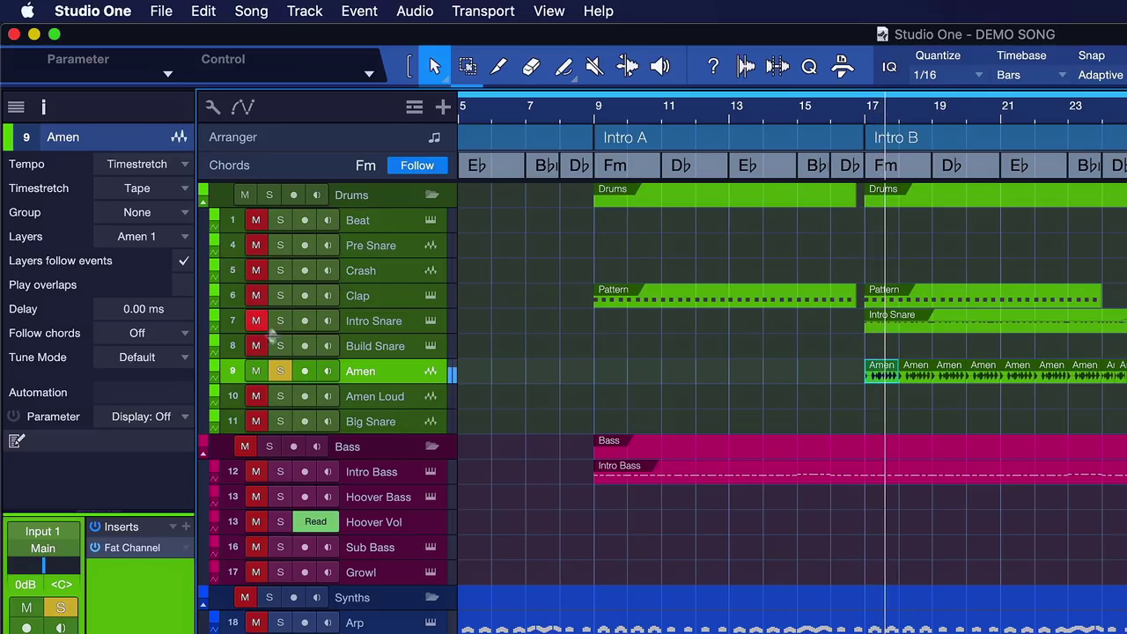
{"action": "key", "text": "space"}
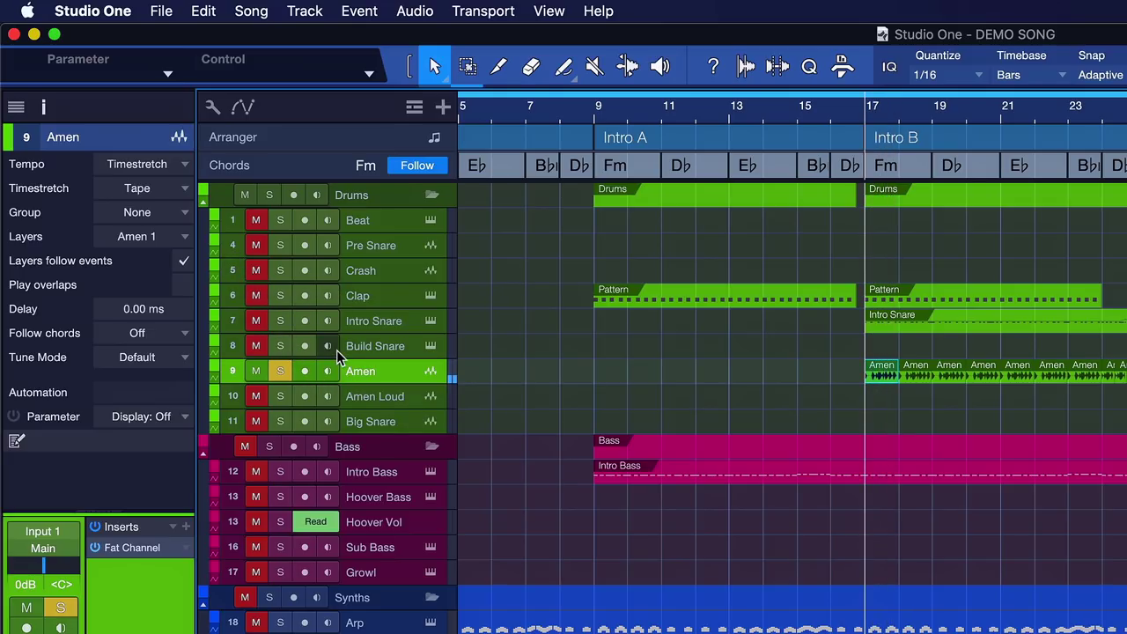
- Play the song and raise the tempo to 150 BPM to compare with half tempo
{"action": "key", "text": "w"}
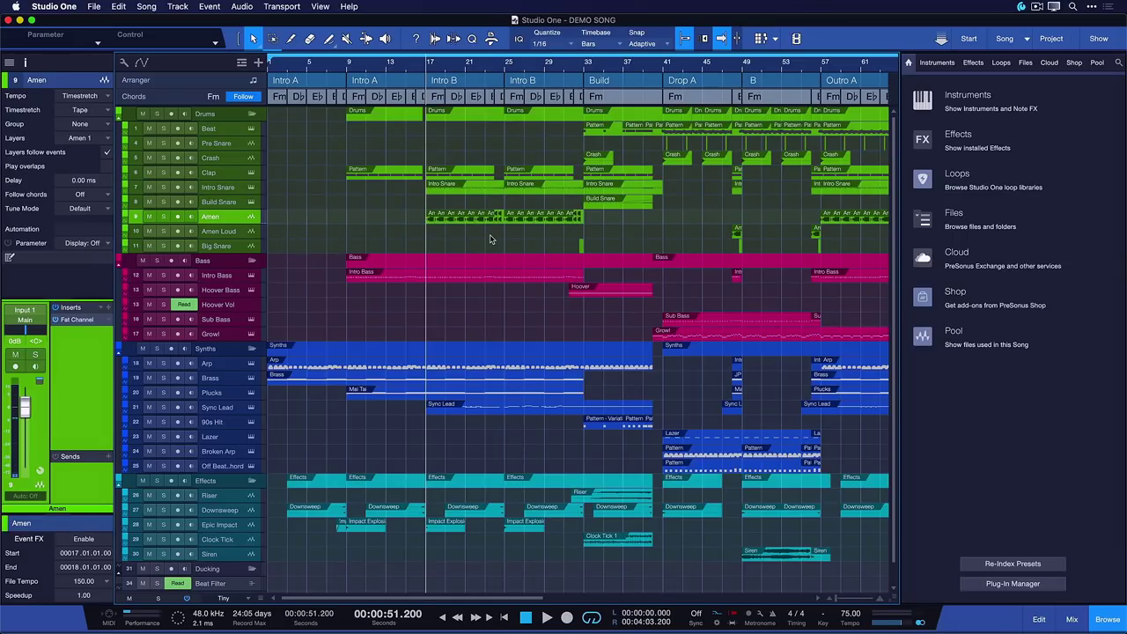
{"action": "key", "text": "space"}
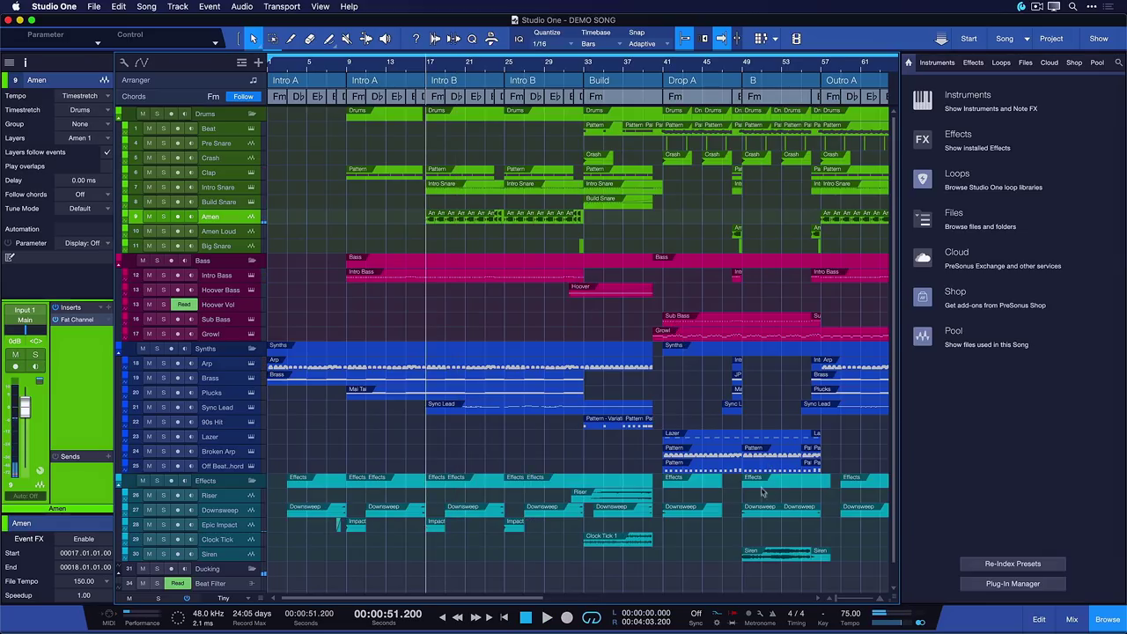
{"action": "left_click_drag", "start_coordinate": [909, 619], "coordinate": [916, 619]}
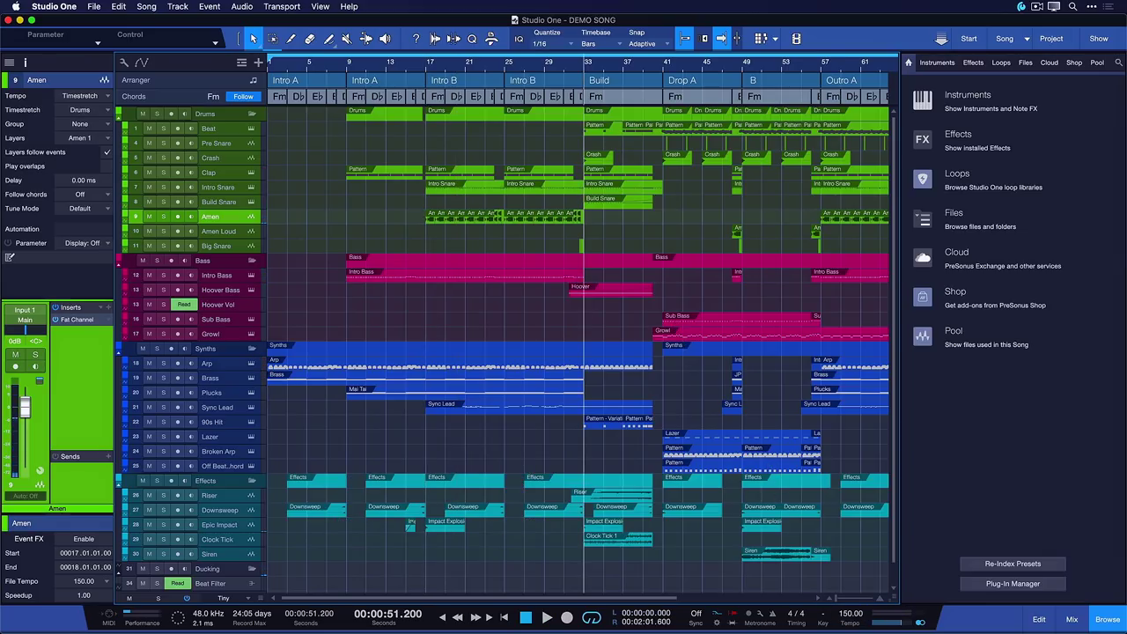
{"action": "left_click", "coordinate": [484, 80]}
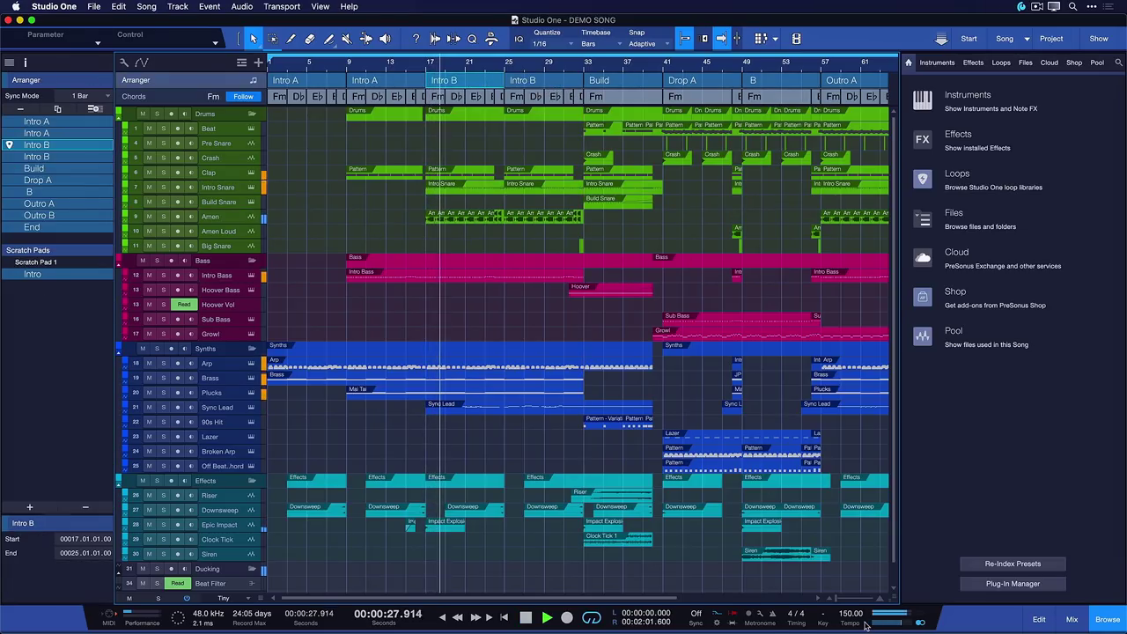
{"action": "key", "text": "space"}
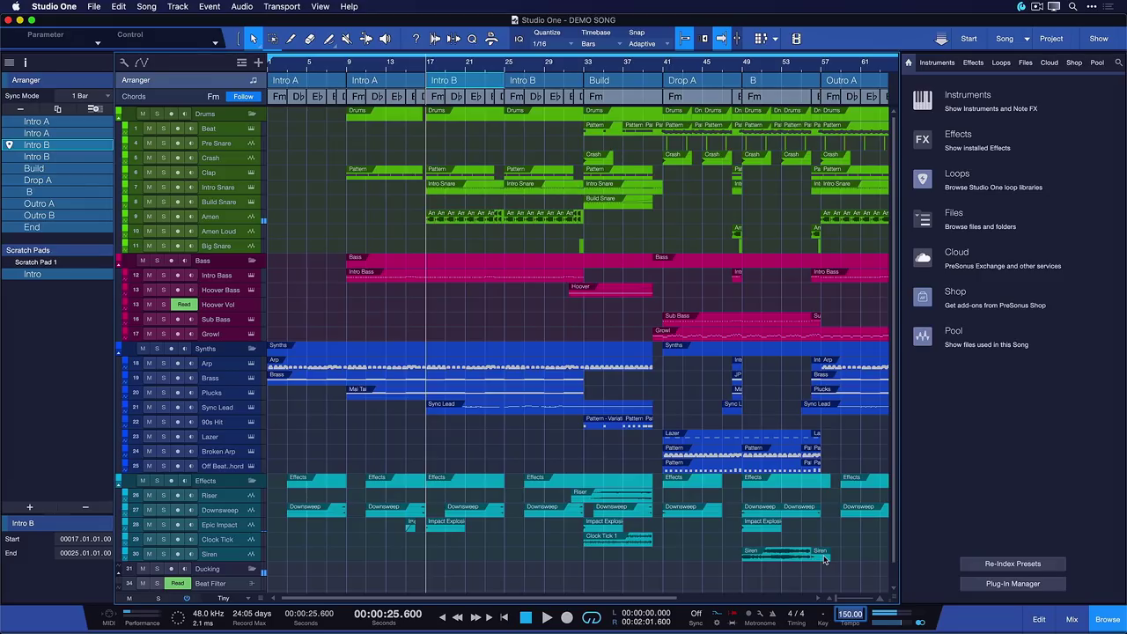
- Set the song tempo back to 75 BPM
{"action": "left_click", "coordinate": [868, 512]}
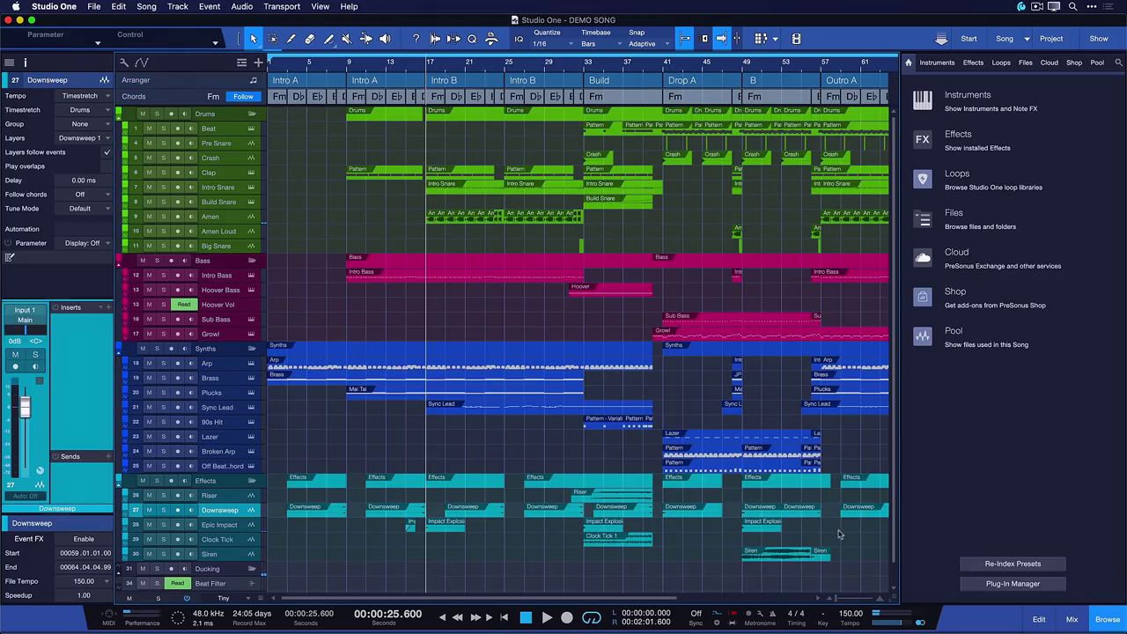
{"action": "left_click", "coordinate": [846, 616]}
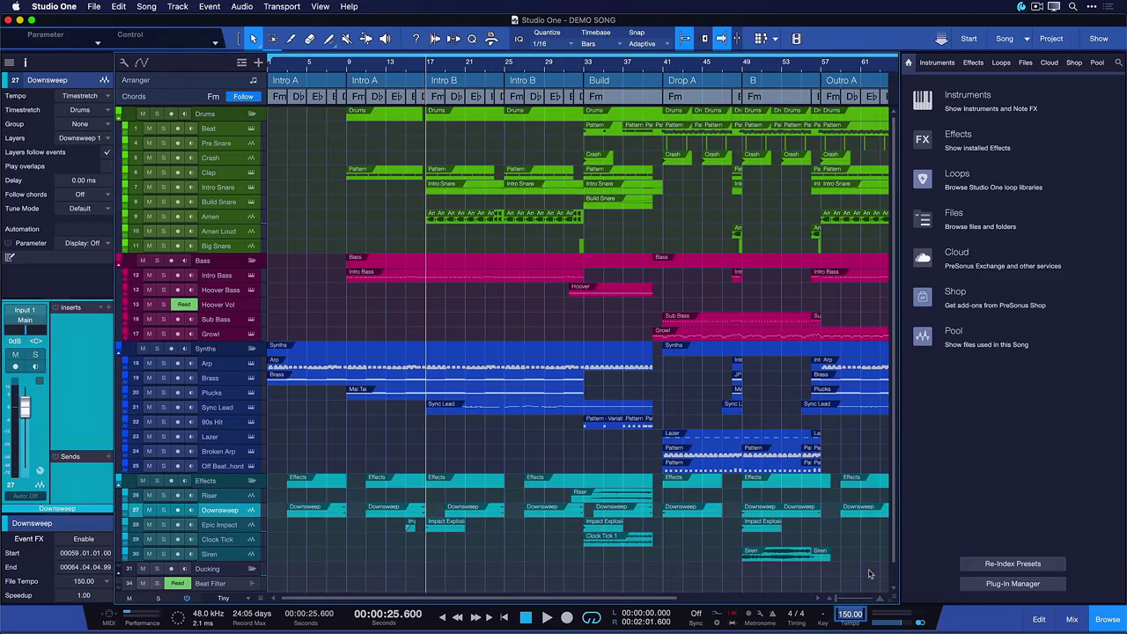
{"action": "type", "text": "75"}
{"action": "key", "text": "Return"}
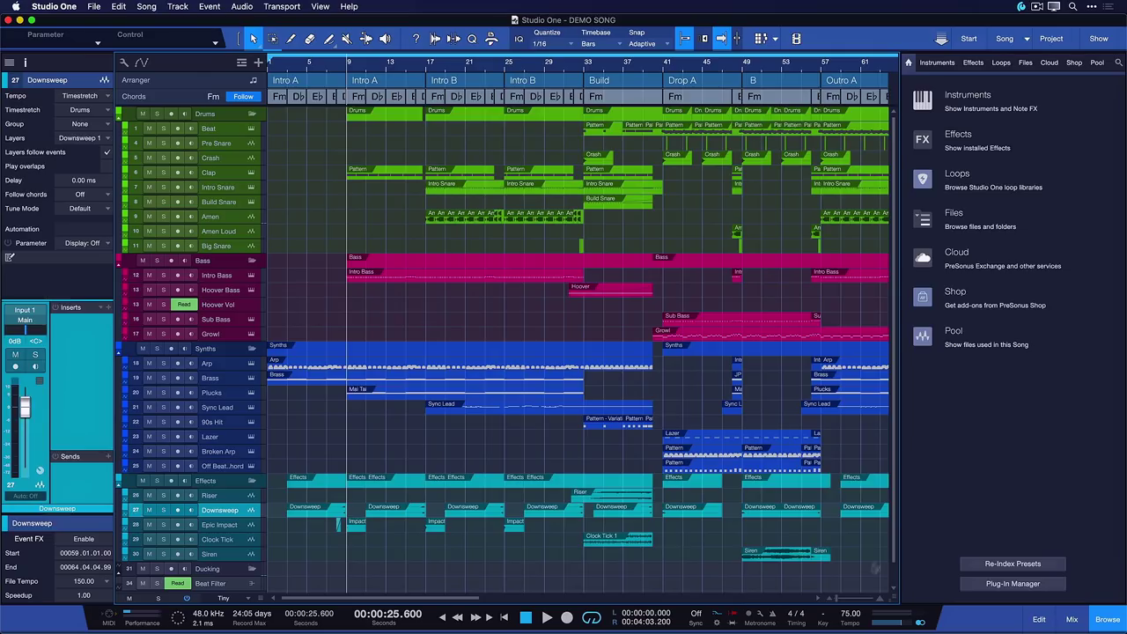
- Save a non-incremental new version of DEMO SONG described 'HALF TEMPO STYLE'
{"action": "left_click", "coordinate": [93, 6]}
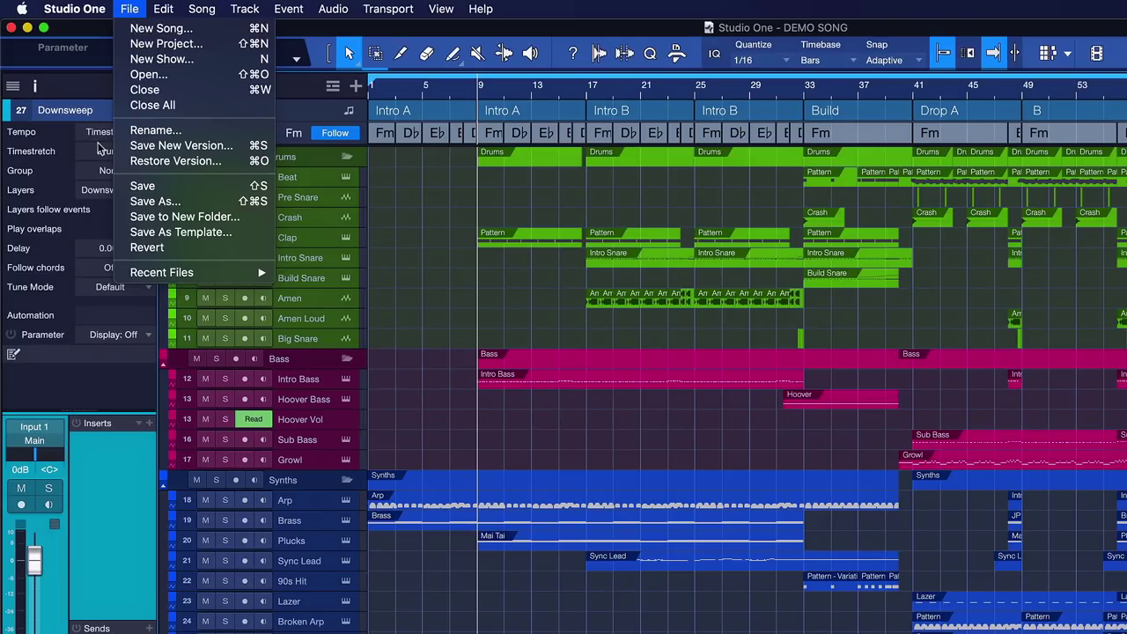
{"action": "left_click", "coordinate": [140, 147]}
{"action": "left_click_drag", "start_coordinate": [754, 202], "coordinate": [464, 213]}
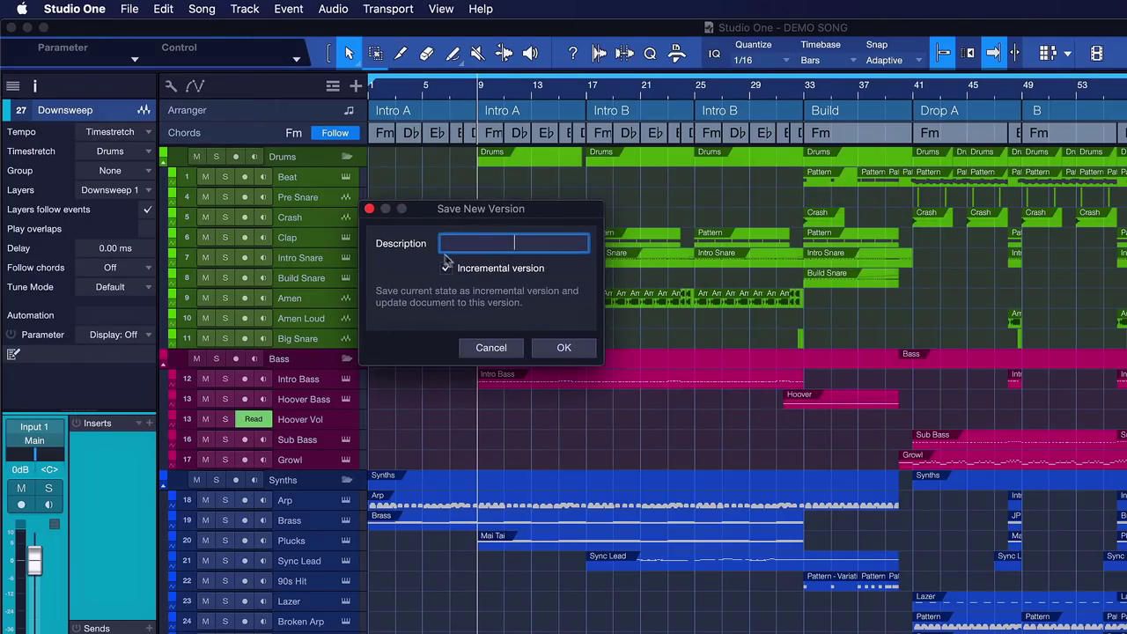
{"action": "left_click", "coordinate": [447, 269]}
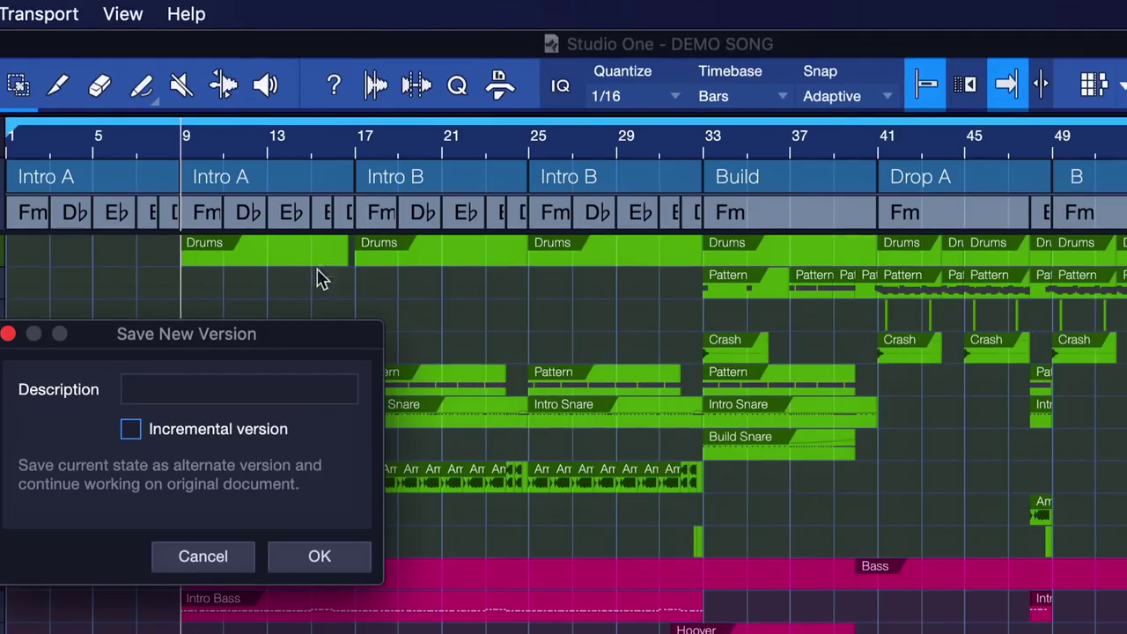
{"action": "left_click", "coordinate": [548, 391]}
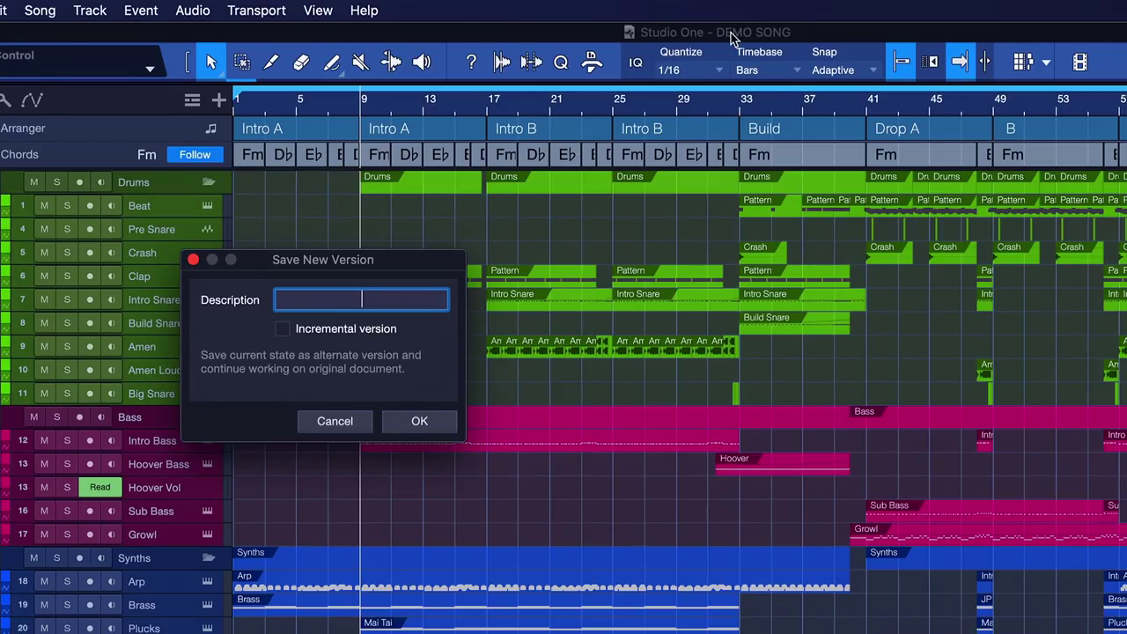
{"action": "type", "text": "HALF TEMPO STYLE"}
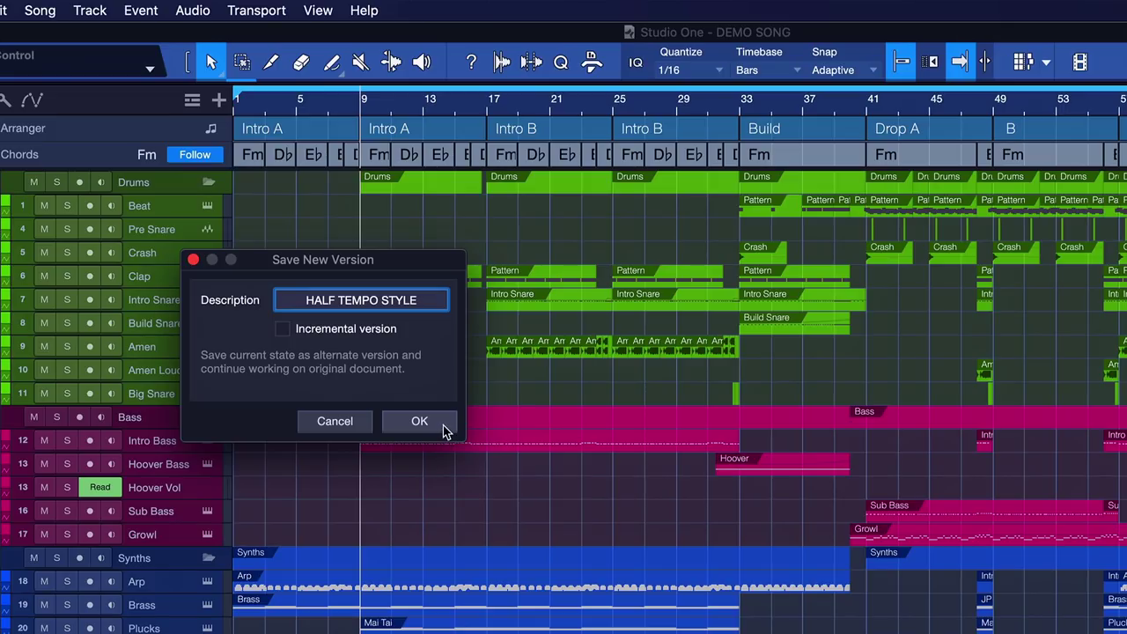
{"action": "left_click", "coordinate": [419, 421]}
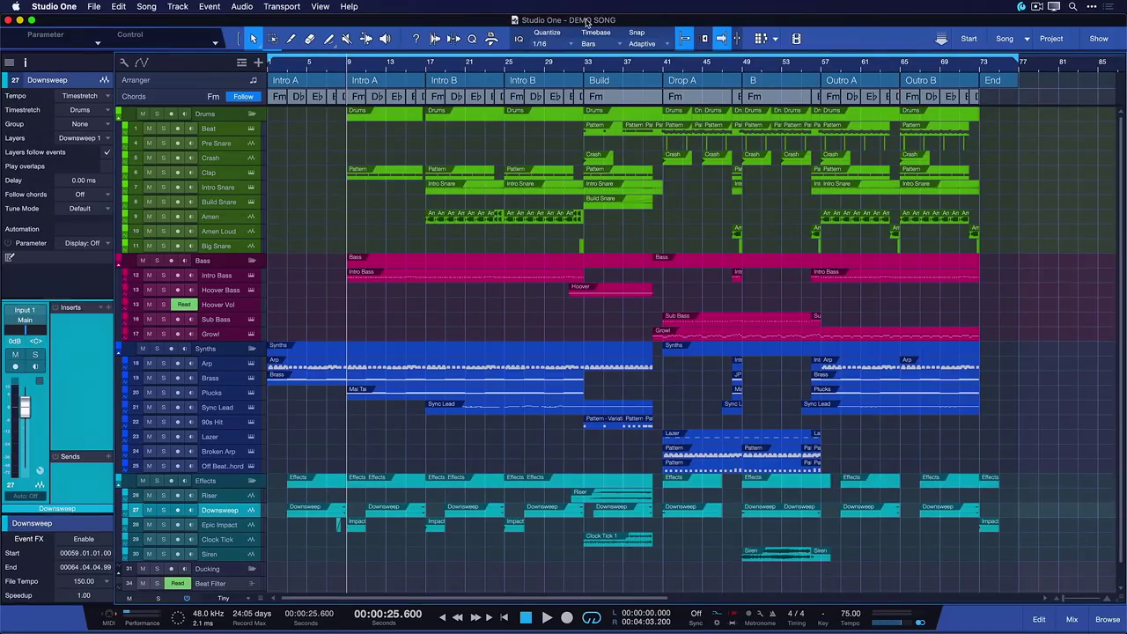
- Close the song without saving and reopen DEMO SONG from Recent Files
{"action": "key", "text": "super+w"}
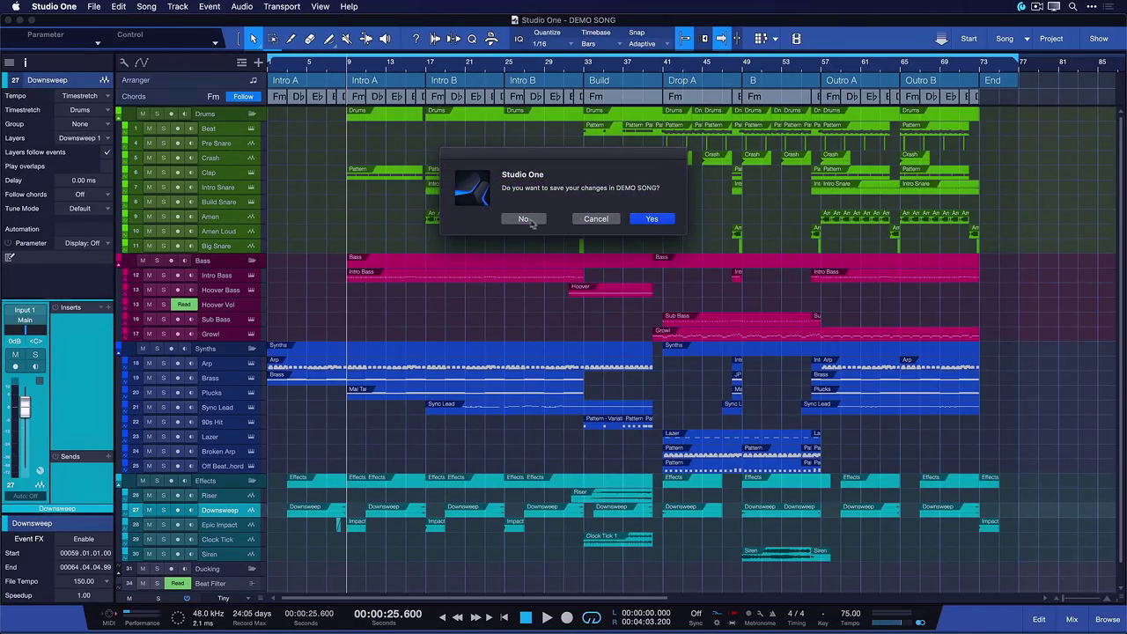
{"action": "left_click", "coordinate": [528, 222]}
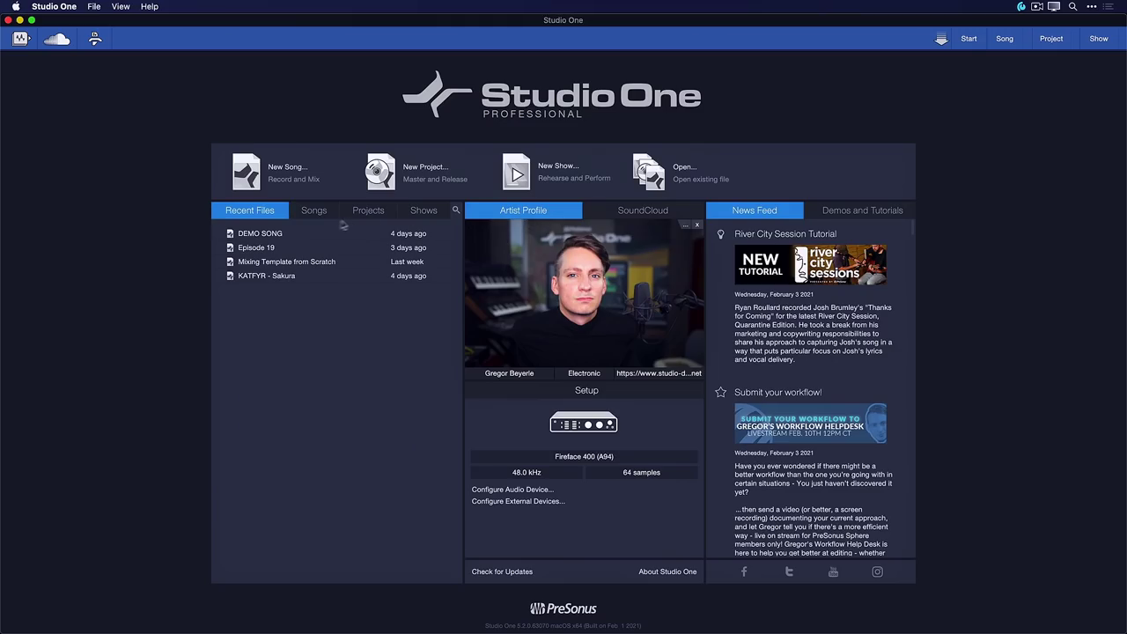
{"action": "left_click", "coordinate": [264, 233]}
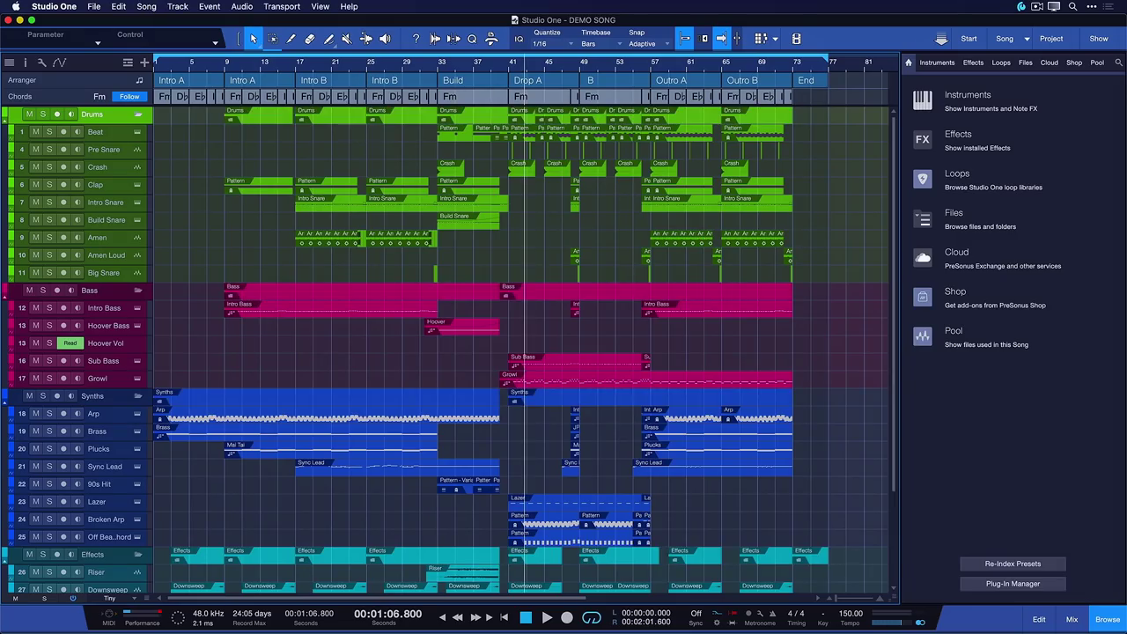
- Play the song at 150 BPM from the start of Intro B, then stop
{"action": "left_click", "coordinate": [323, 81]}
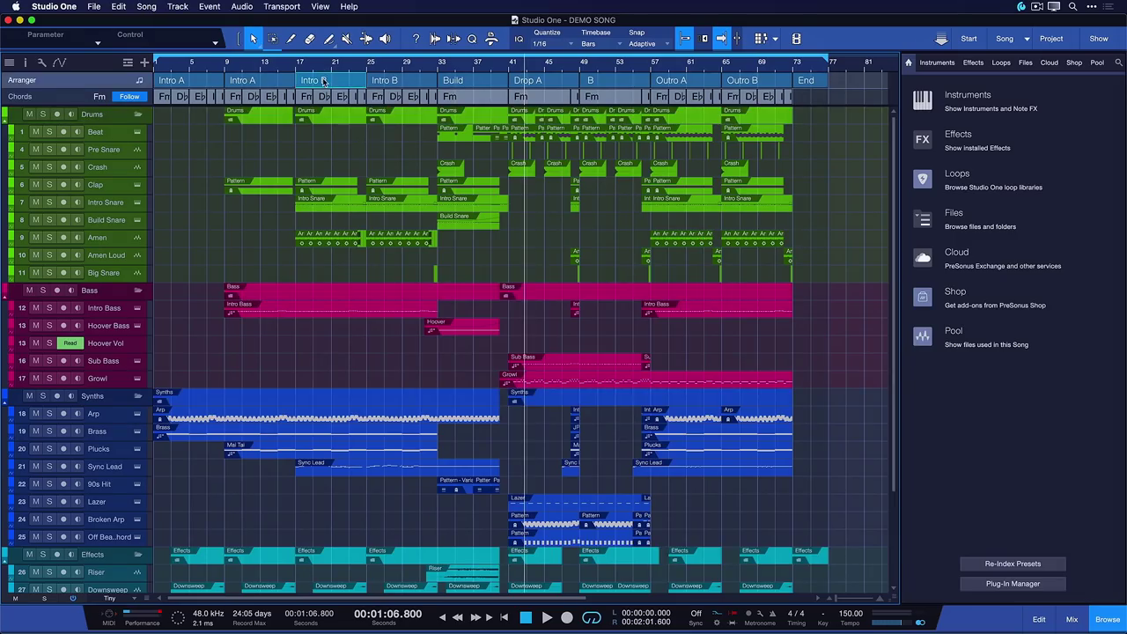
{"action": "key", "text": "l"}
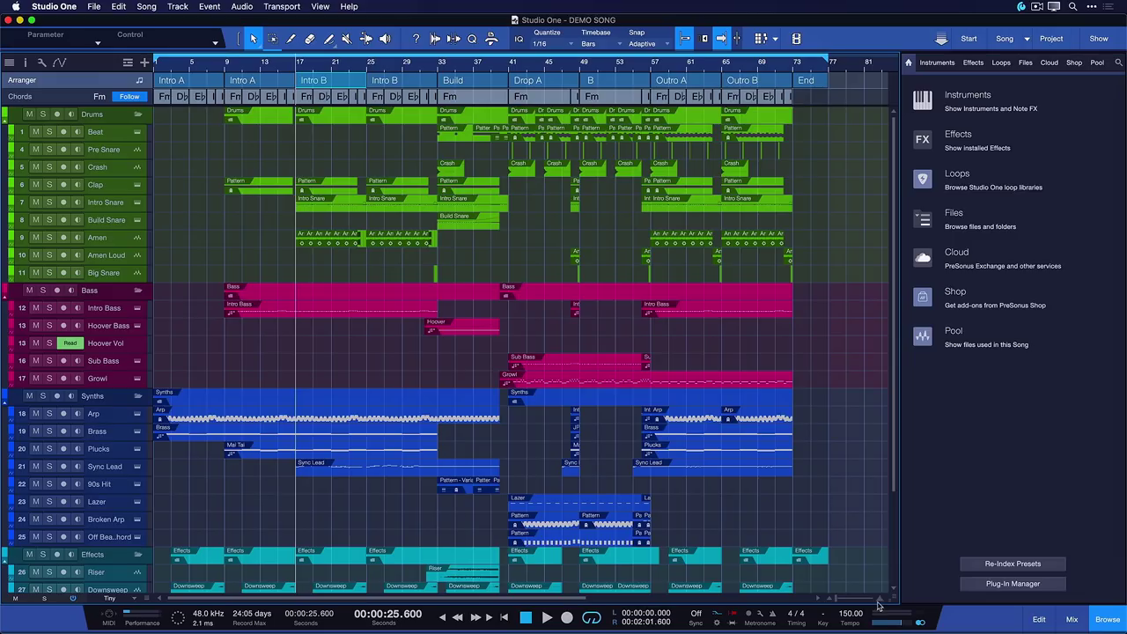
{"action": "key", "text": "space"}
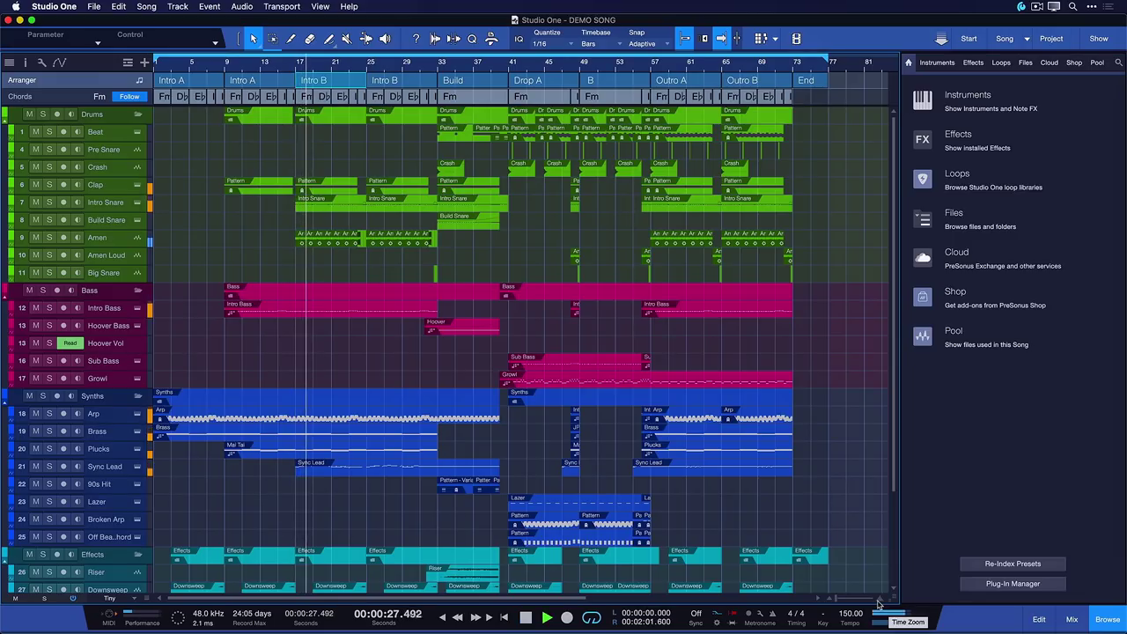
{"action": "key", "text": "space"}
- Restore the HALF TEMPO STYLE version from the song's saved versions list
{"action": "left_click", "coordinate": [91, 6]}
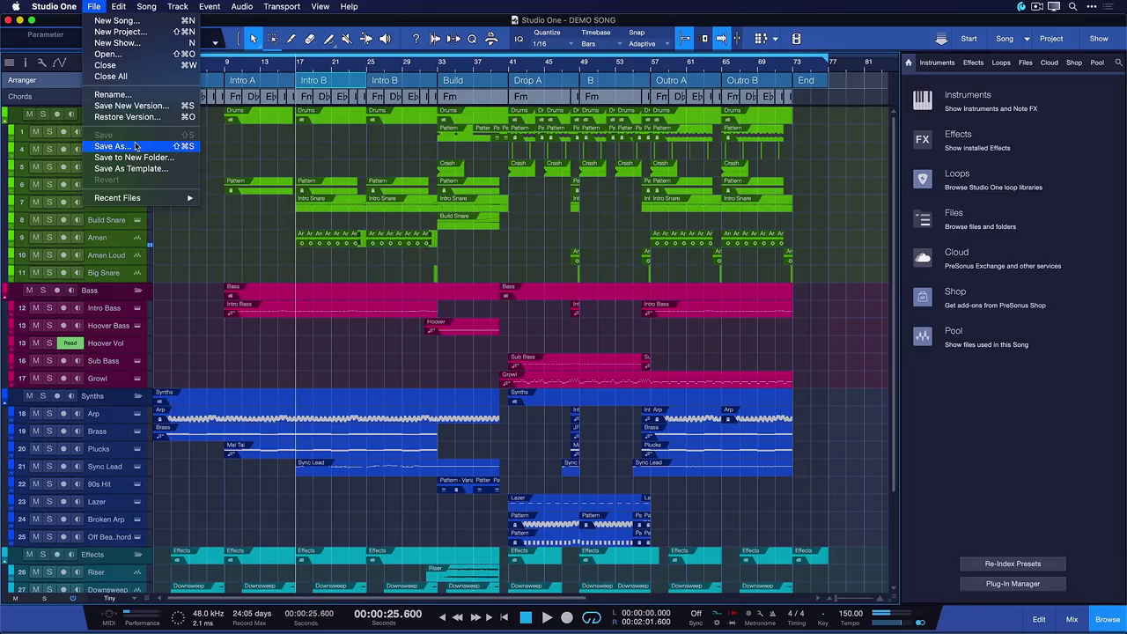
{"action": "left_click", "coordinate": [127, 116]}
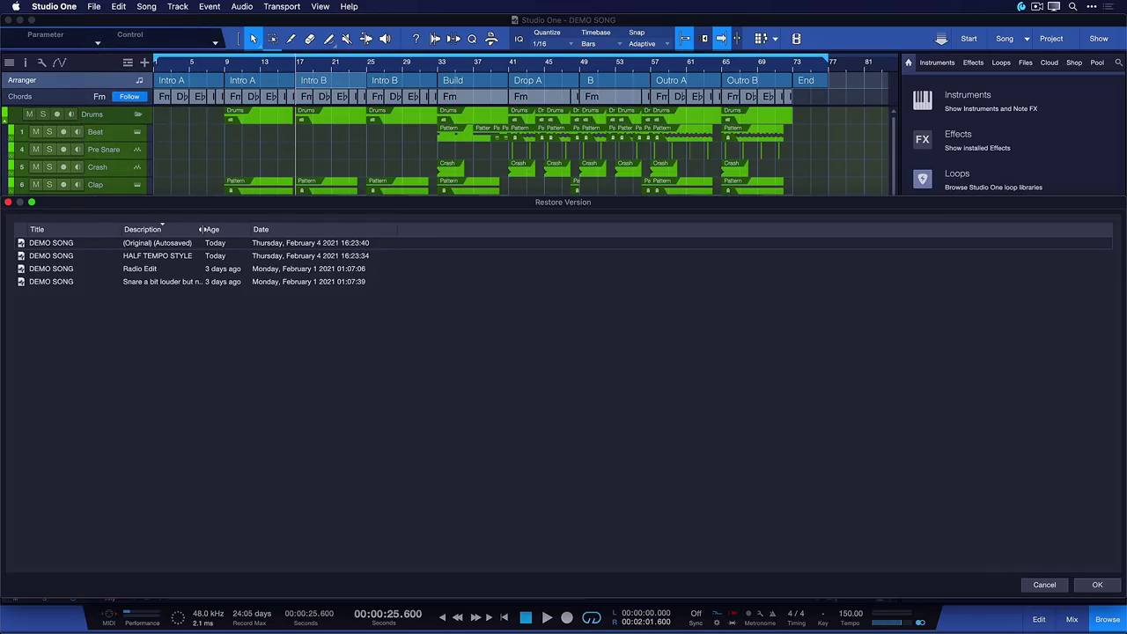
{"action": "left_click_drag", "start_coordinate": [201, 229], "coordinate": [321, 229]}
{"action": "left_click", "coordinate": [178, 257]}
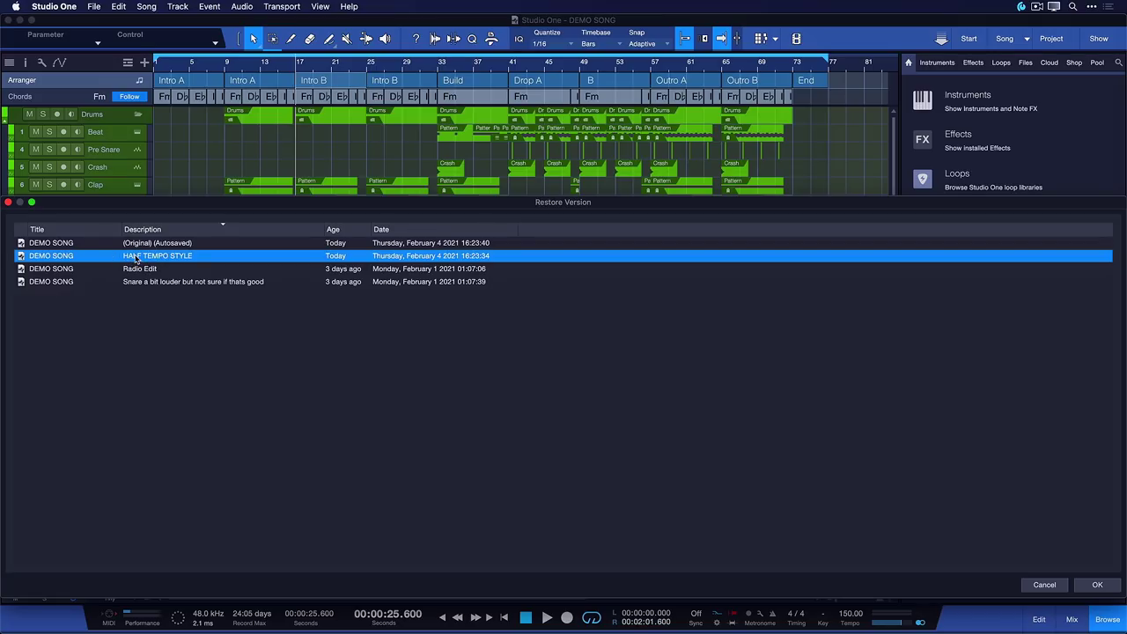
{"action": "double_click", "coordinate": [136, 256]}
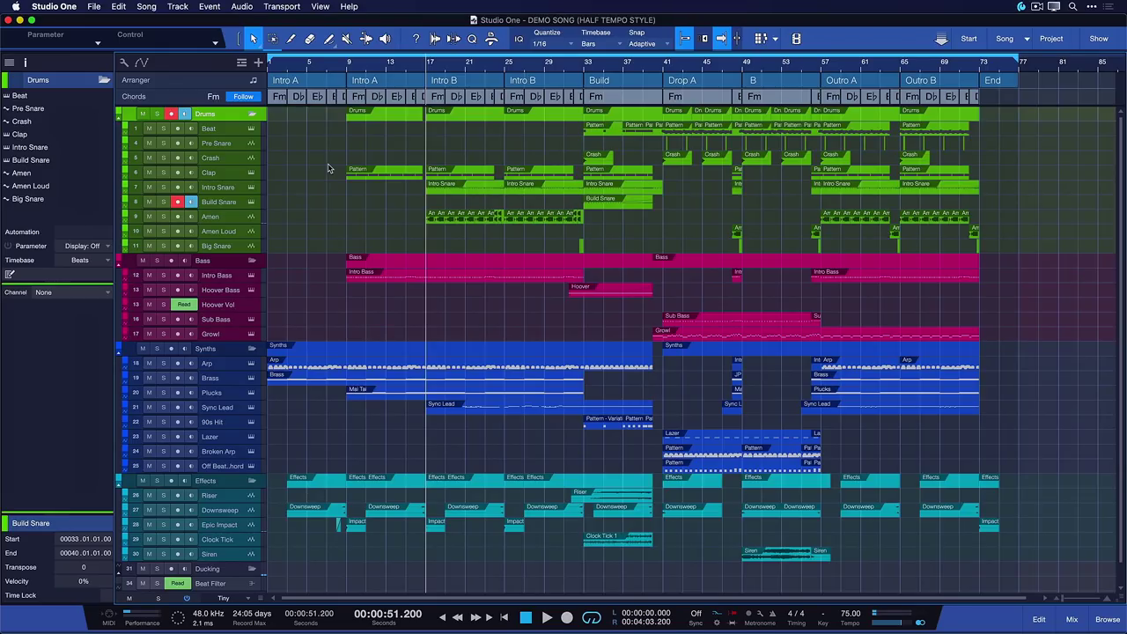
- Play back the restored 75 BPM half-tempo version, then stop
{"action": "key", "text": "space"}
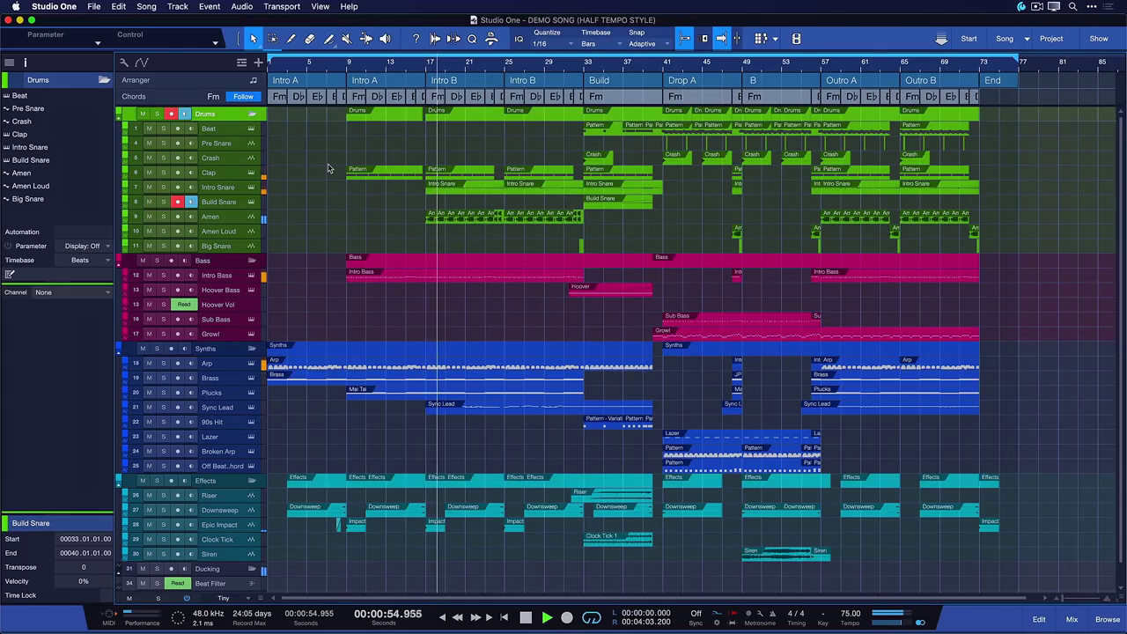
{"action": "key", "text": "space"}
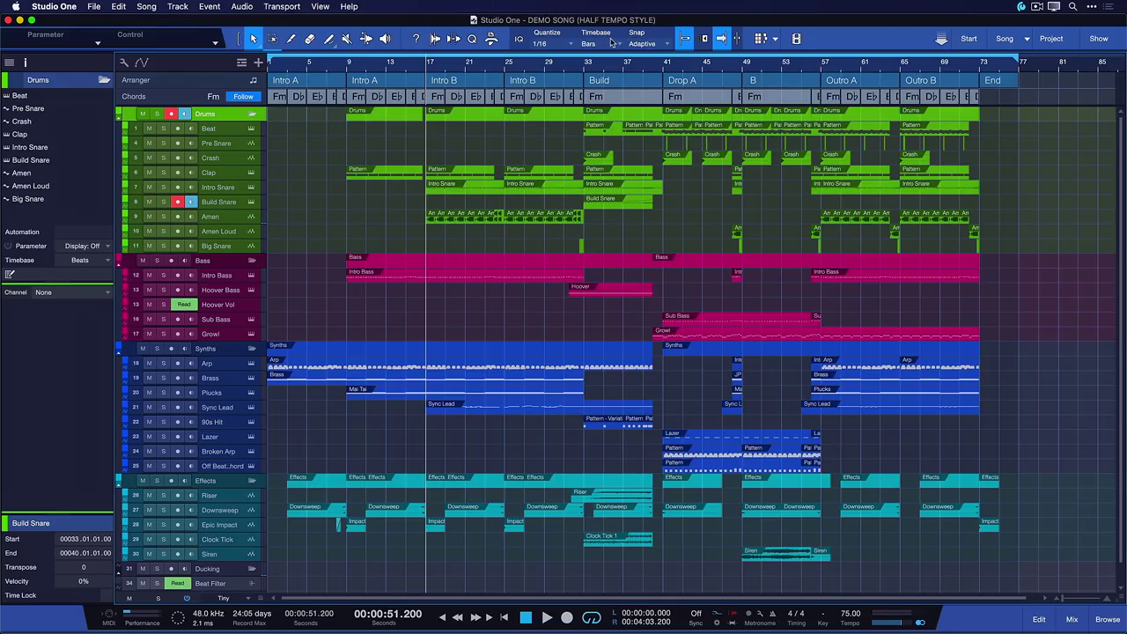
{"action": "left_click", "coordinate": [102, 6]}
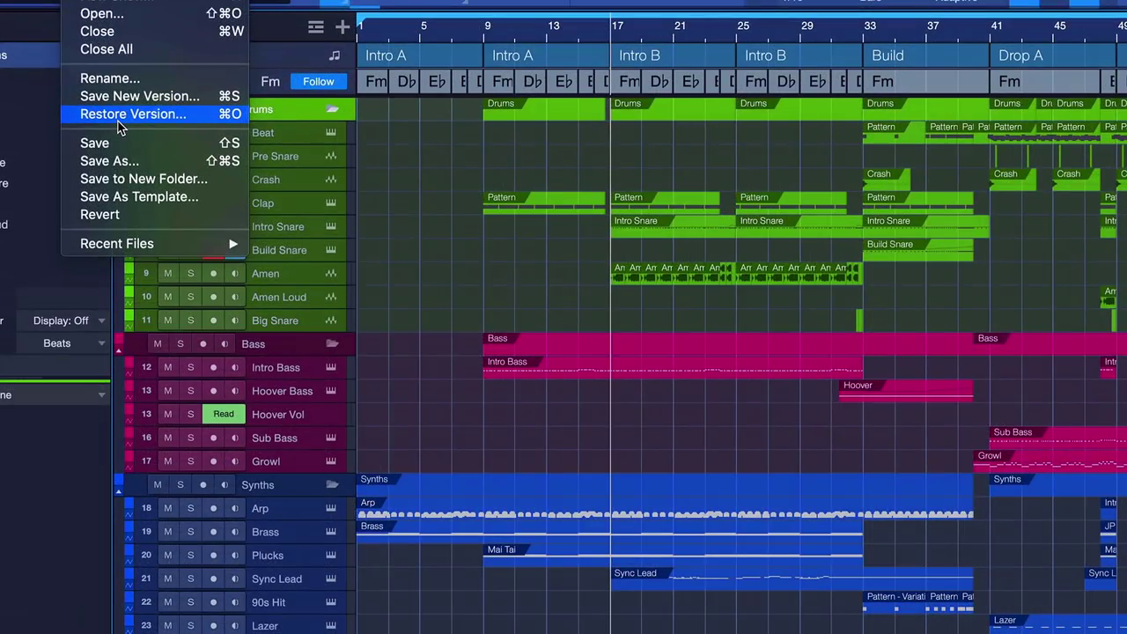
- Restore the original autosaved DEMO SONG, discarding half-tempo changes, and select the Beat track
{"action": "left_click", "coordinate": [121, 117]}
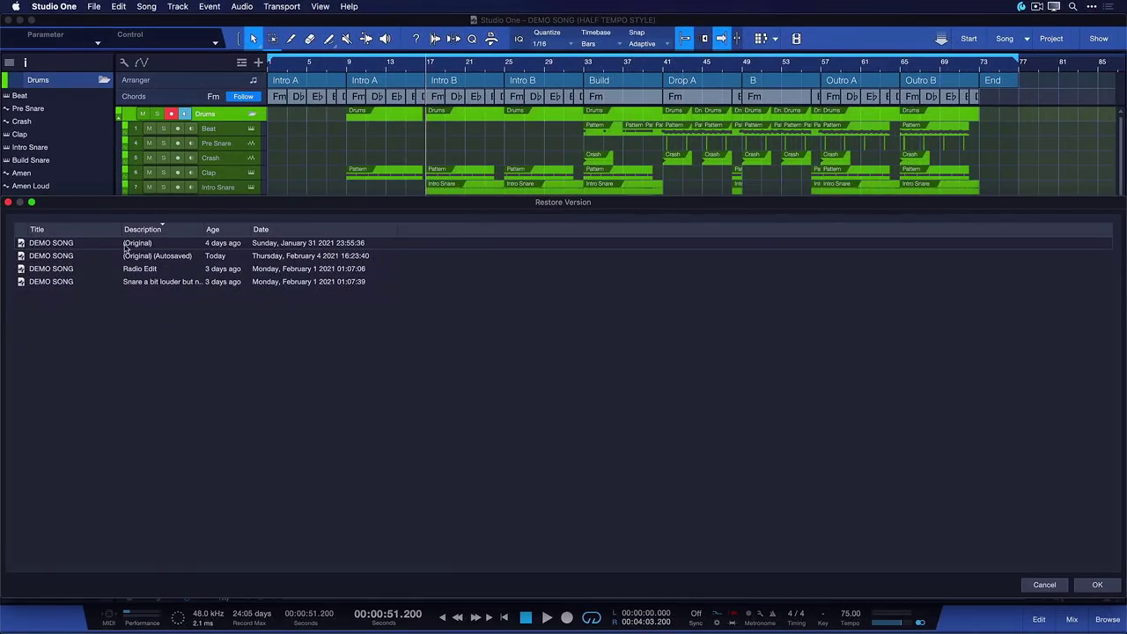
{"action": "double_click", "coordinate": [126, 245]}
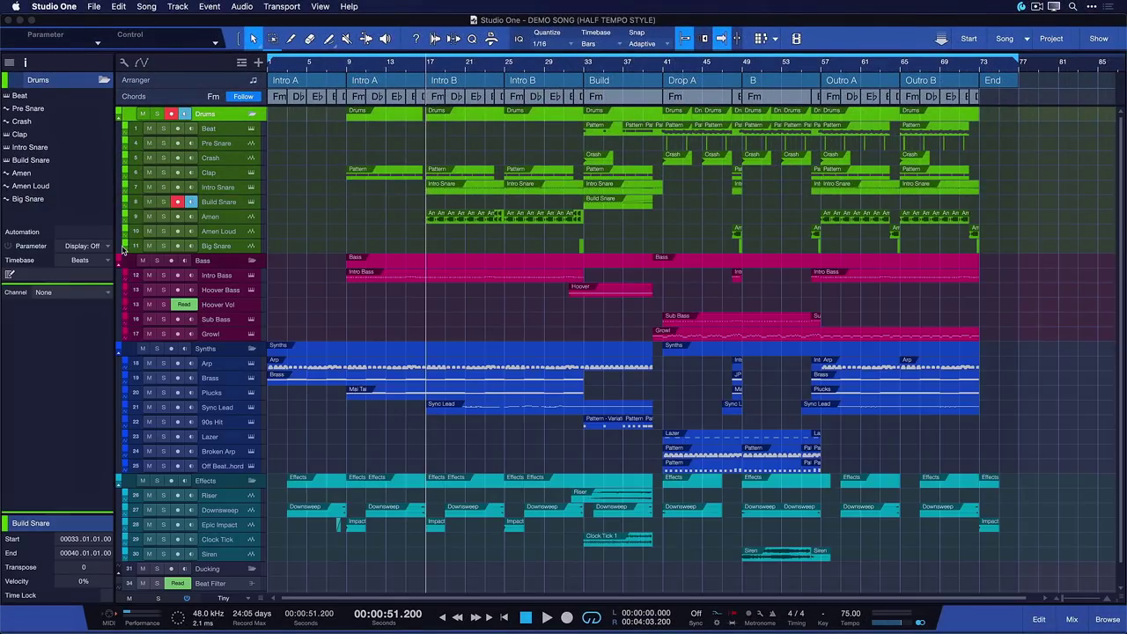
{"action": "left_click", "coordinate": [122, 306]}
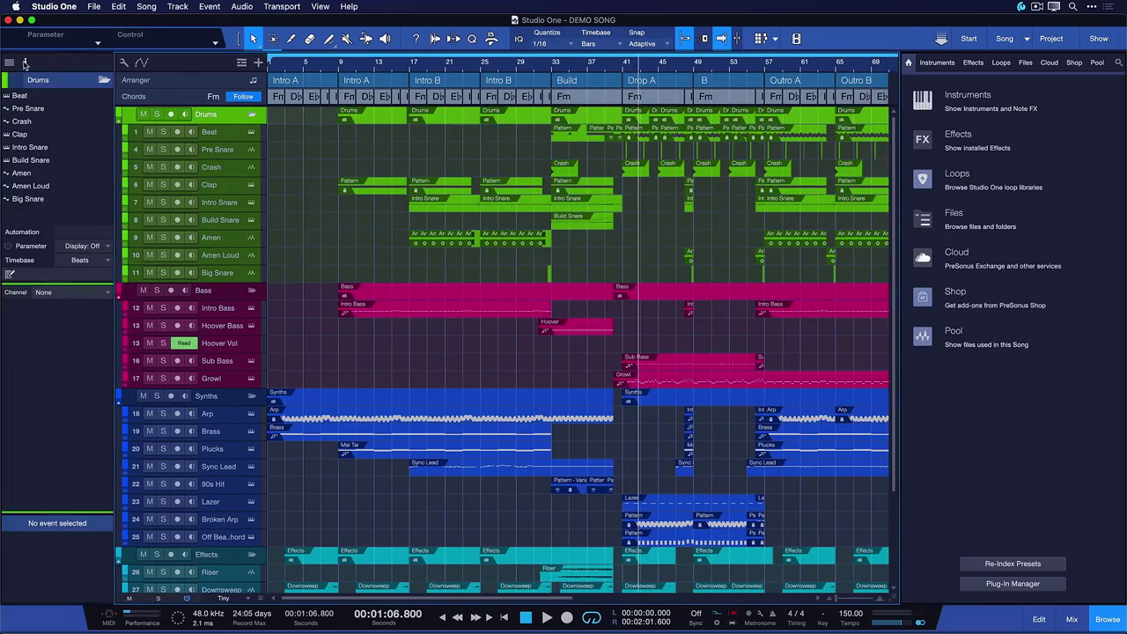
{"action": "left_click", "coordinate": [25, 63]}
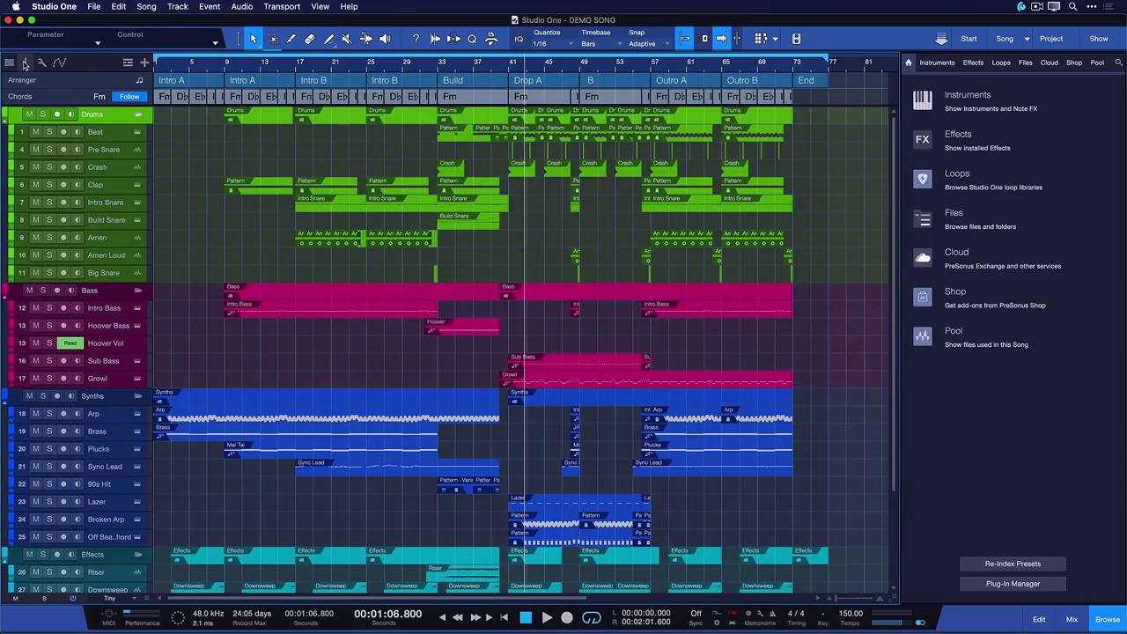
{"action": "left_click", "coordinate": [103, 132]}
- Raise Beat to +4.9 dB and save an incremental version described 'i made the beat a bit louder'
{"action": "left_click", "coordinate": [25, 63]}
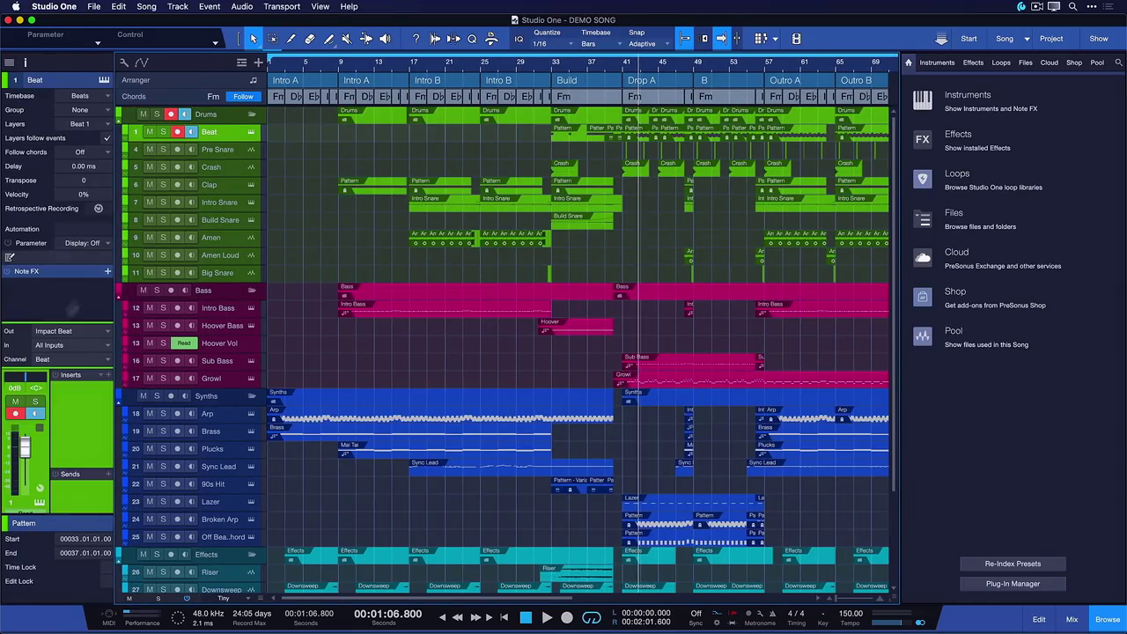
{"action": "left_click_drag", "start_coordinate": [25, 447], "coordinate": [27, 438]}
{"action": "left_click", "coordinate": [95, 7]}
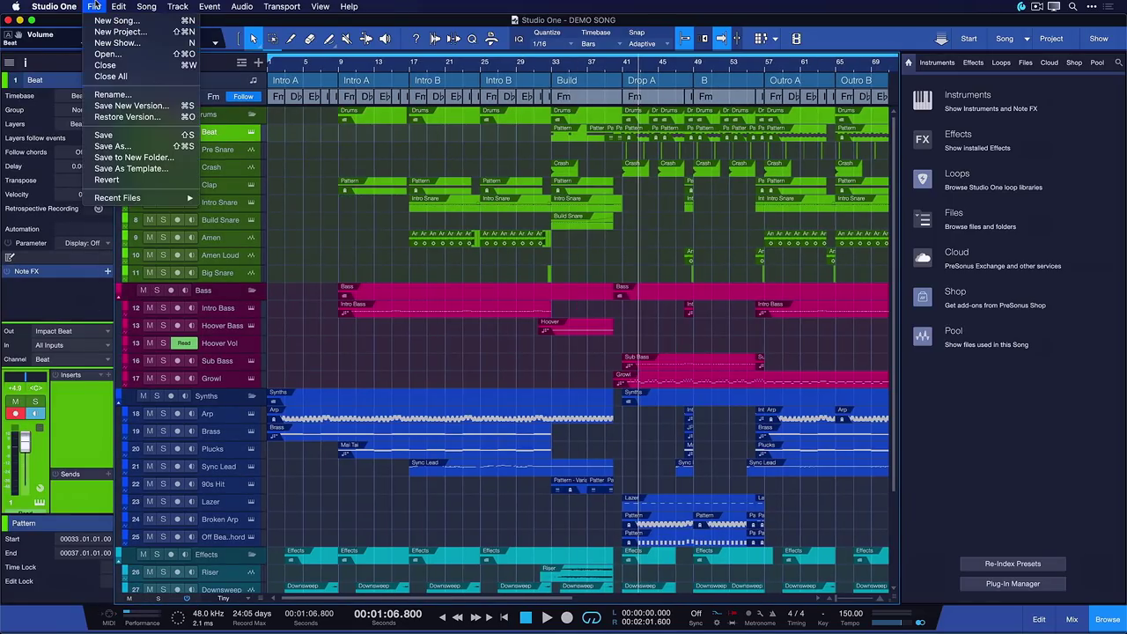
{"action": "left_click", "coordinate": [132, 105]}
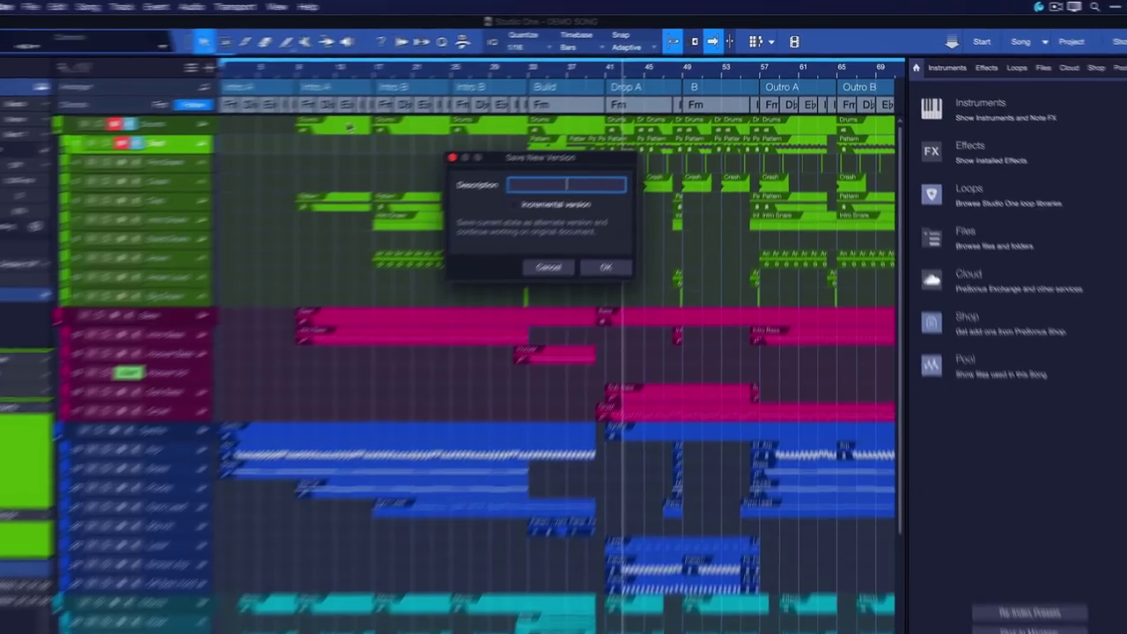
{"action": "type", "text": "i made the beat a"}
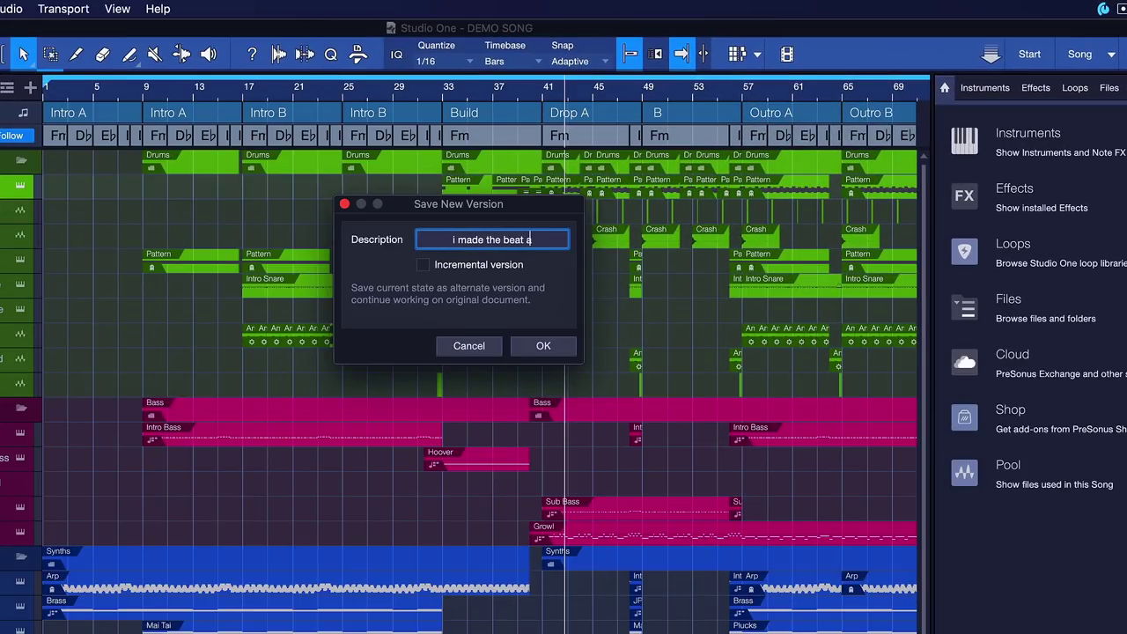
{"action": "type", "text": " bit louder"}
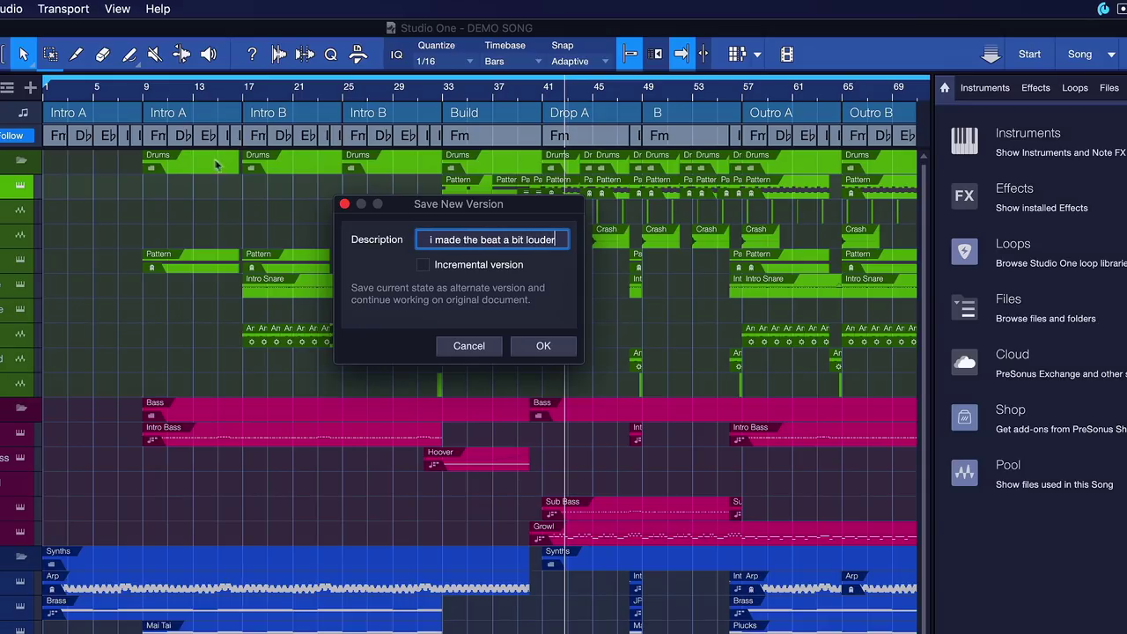
{"action": "left_click", "coordinate": [499, 266]}
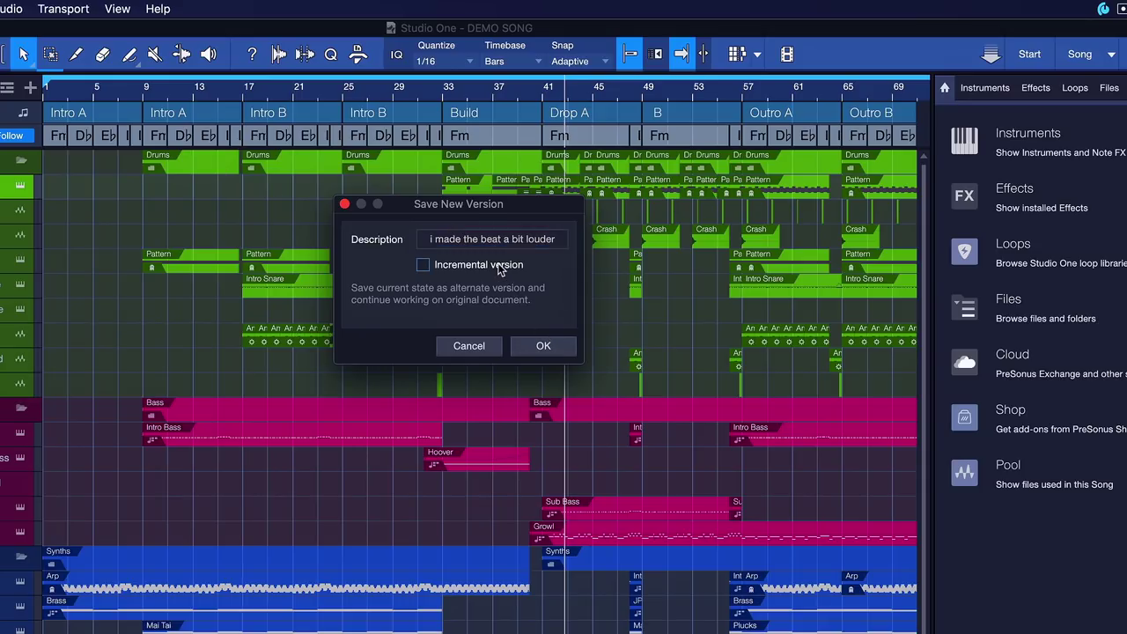
{"action": "left_click", "coordinate": [500, 268]}
{"action": "left_click", "coordinate": [539, 345]}
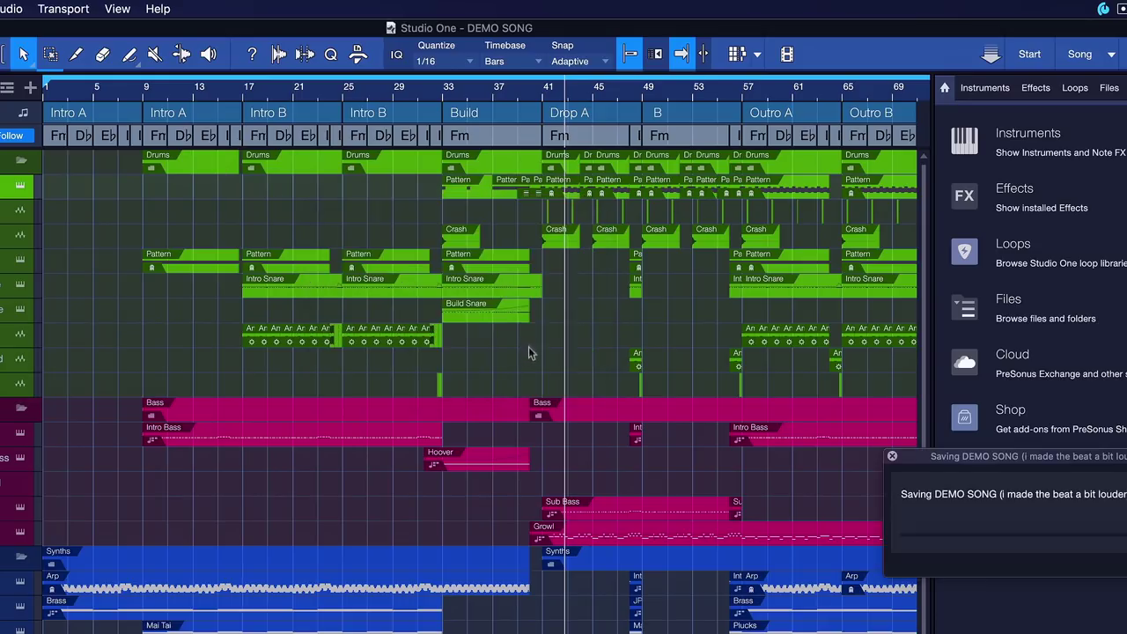